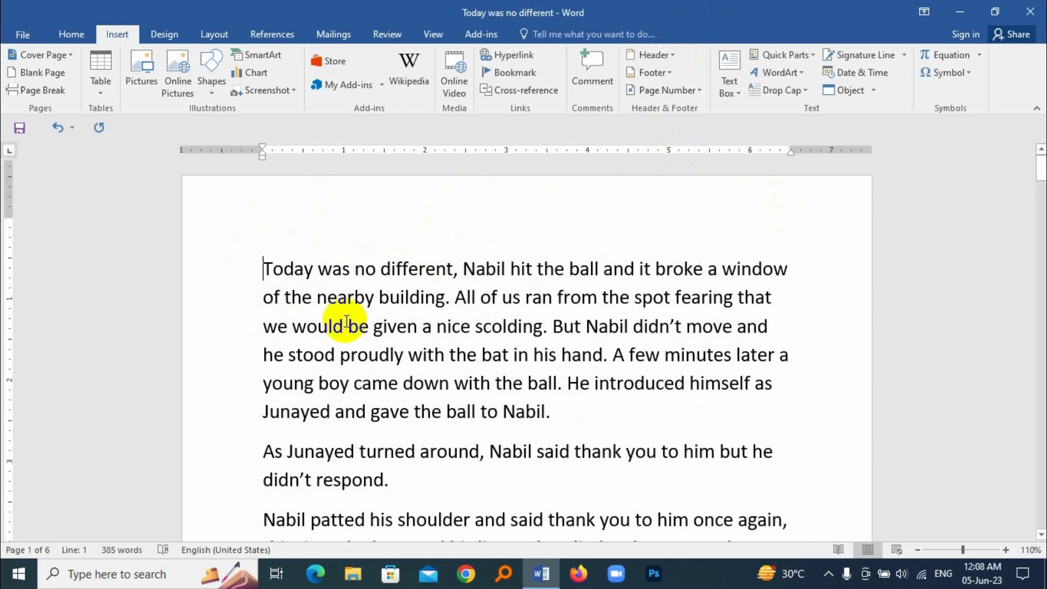
# - Examine the text layout and the page margins on the first two pages of the document
pyautogui.scroll(-5, 346, 322)
pyautogui.scroll(-2, 272, 464)
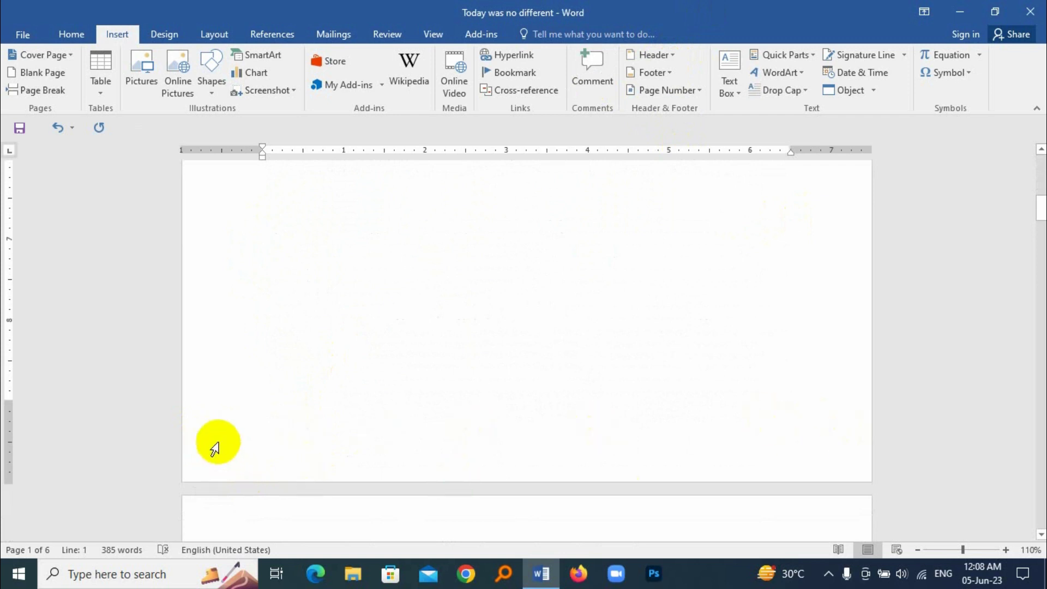
pyautogui.scroll(7, 446, 371)
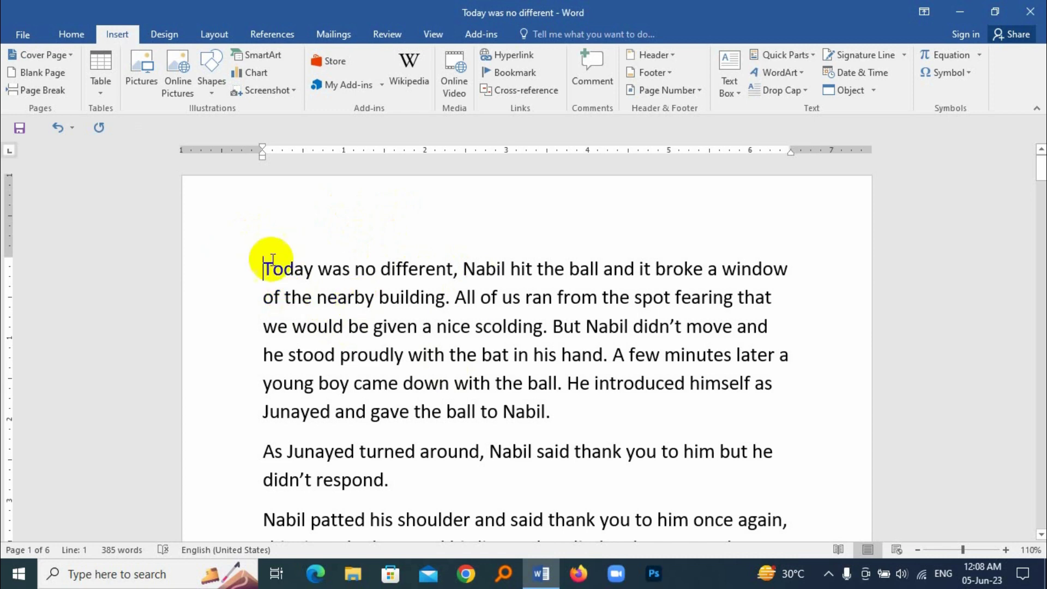
pyautogui.moveTo(265, 268); pyautogui.dragTo(533, 355)
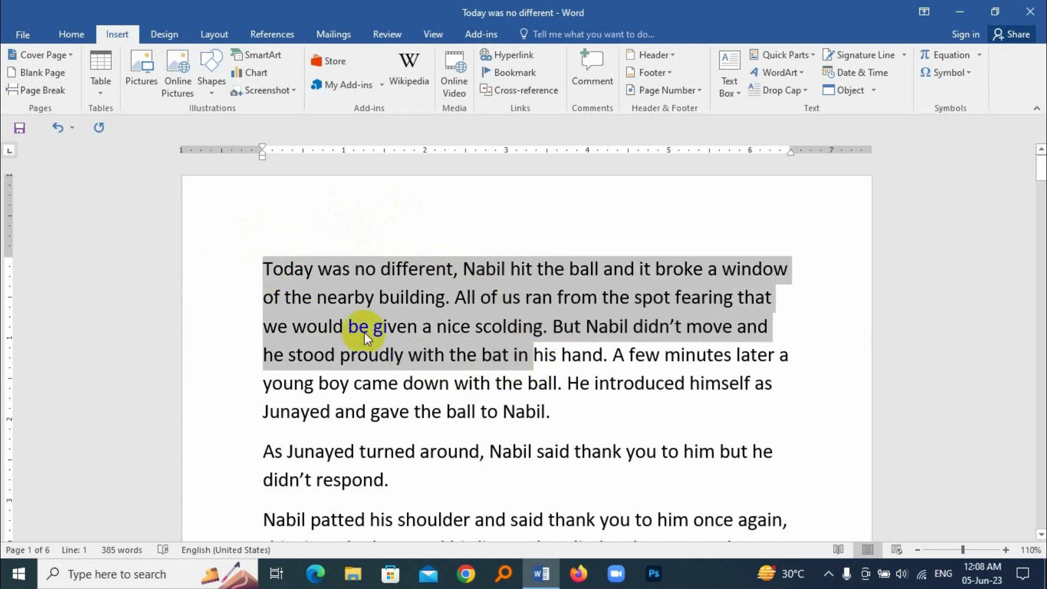
pyautogui.click(297, 300)
pyautogui.scroll(-2, 327, 305)
pyautogui.scroll(-4, 365, 333)
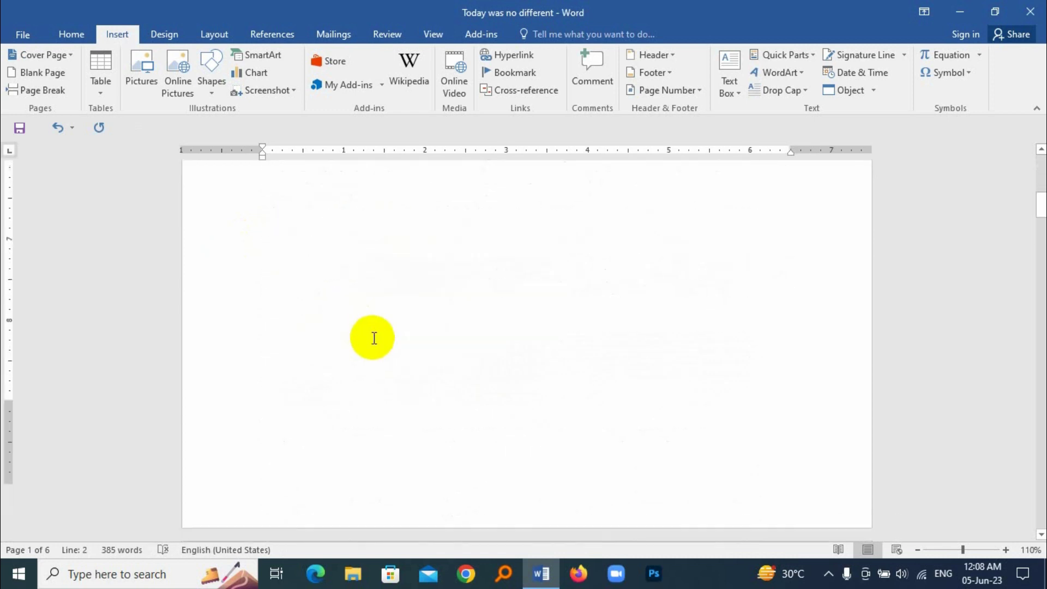
pyautogui.click(264, 274)
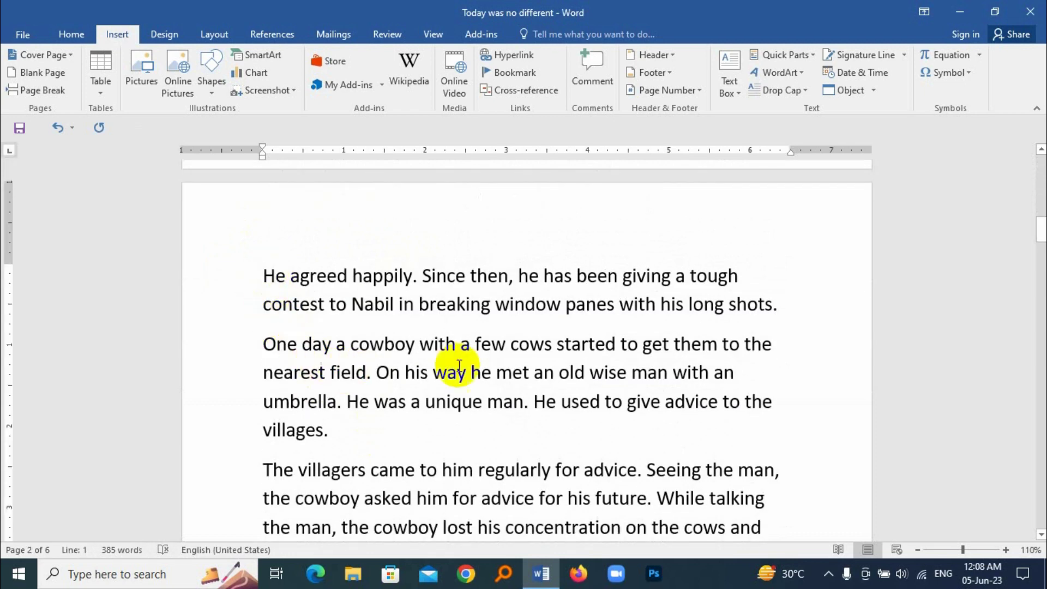
pyautogui.scroll(8, 379, 366)
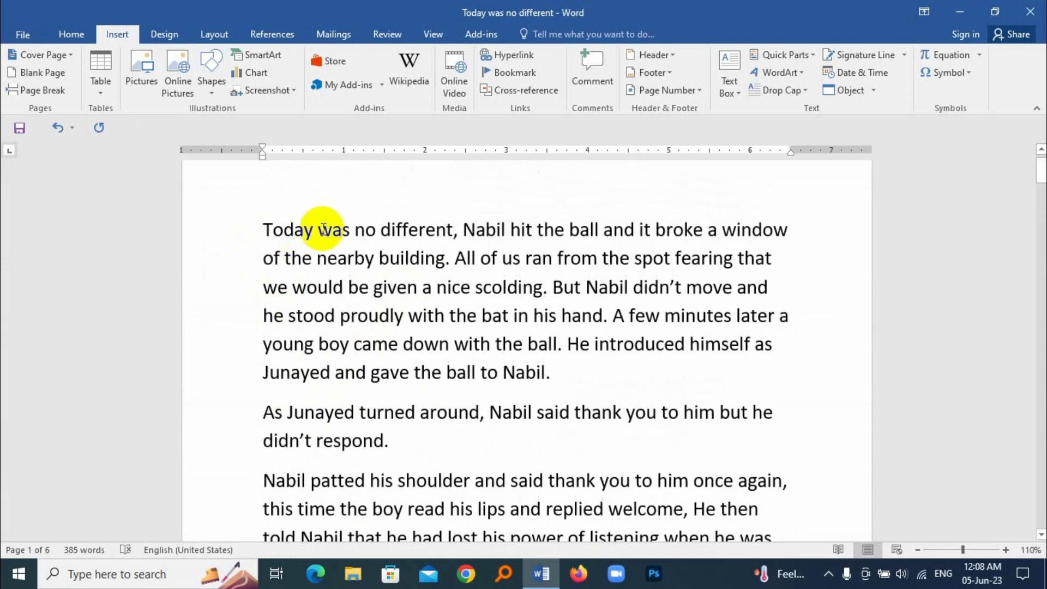
pyautogui.scroll(1, 483, 286)
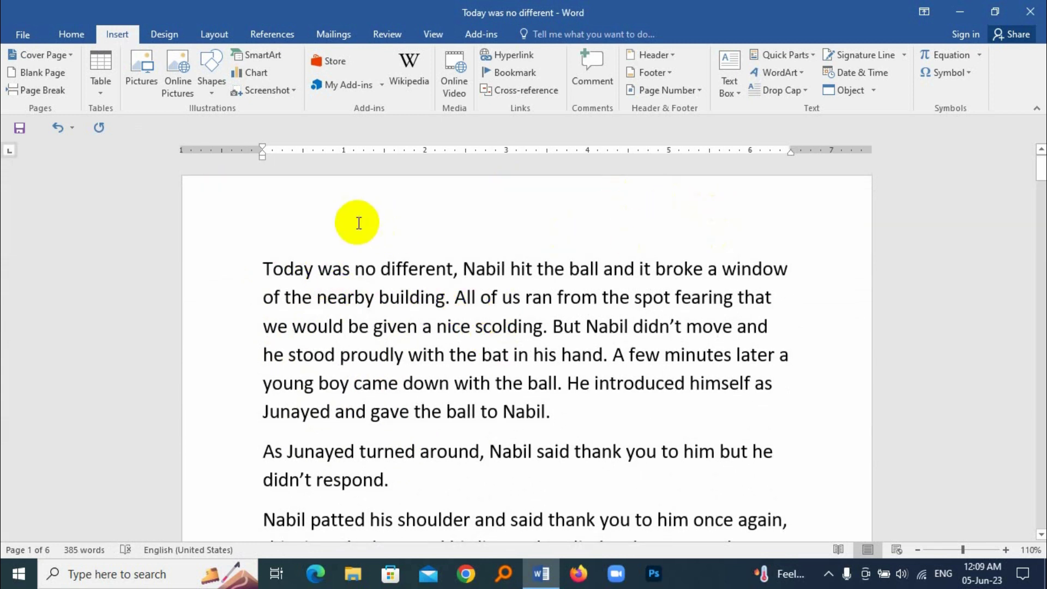
pyautogui.doubleClick(393, 325)
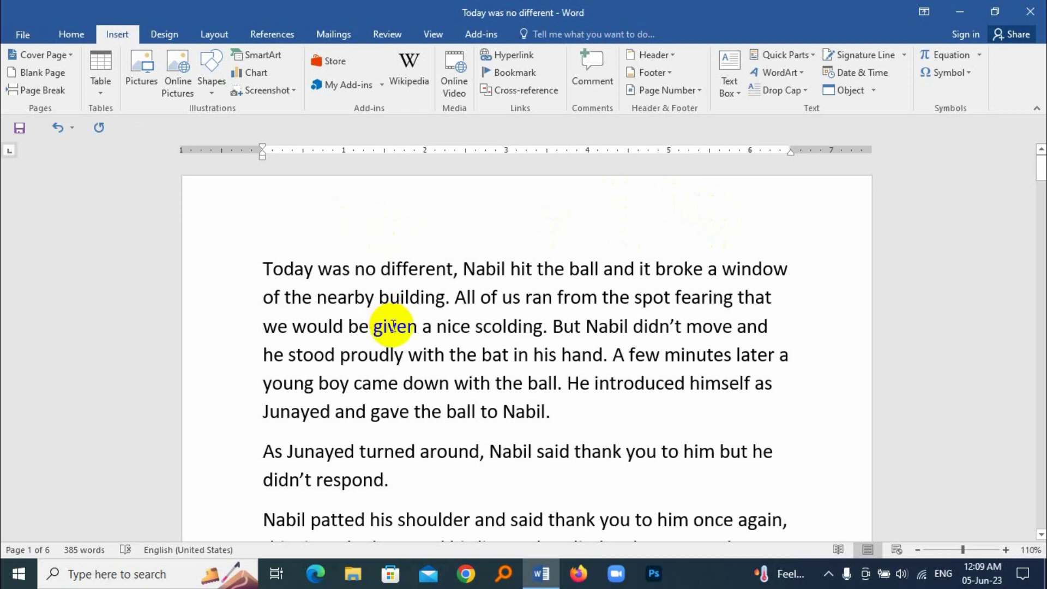
pyautogui.scroll(-10, 392, 325)
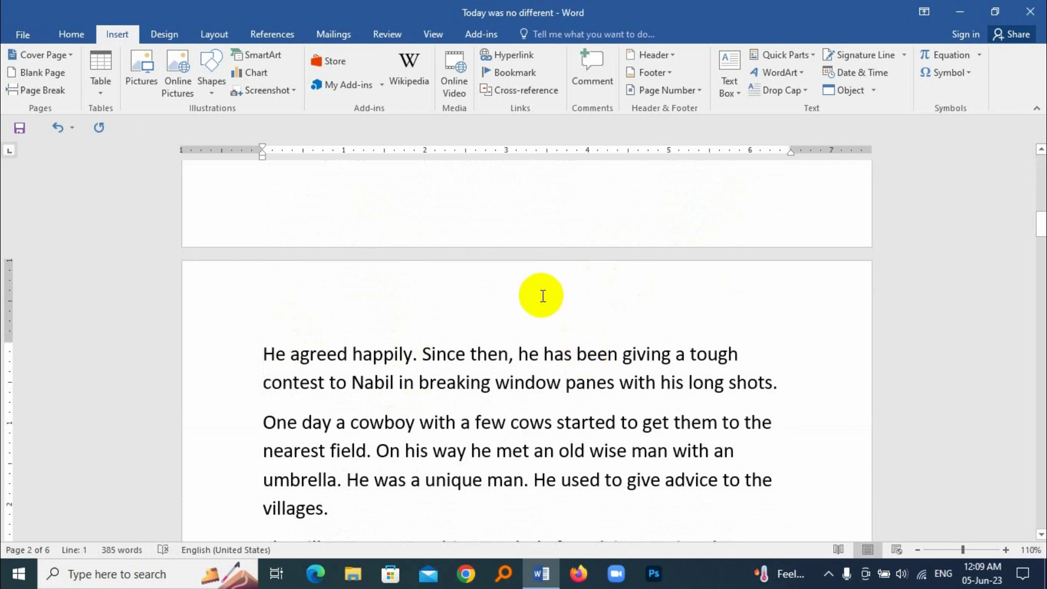
pyautogui.scroll(10, 577, 334)
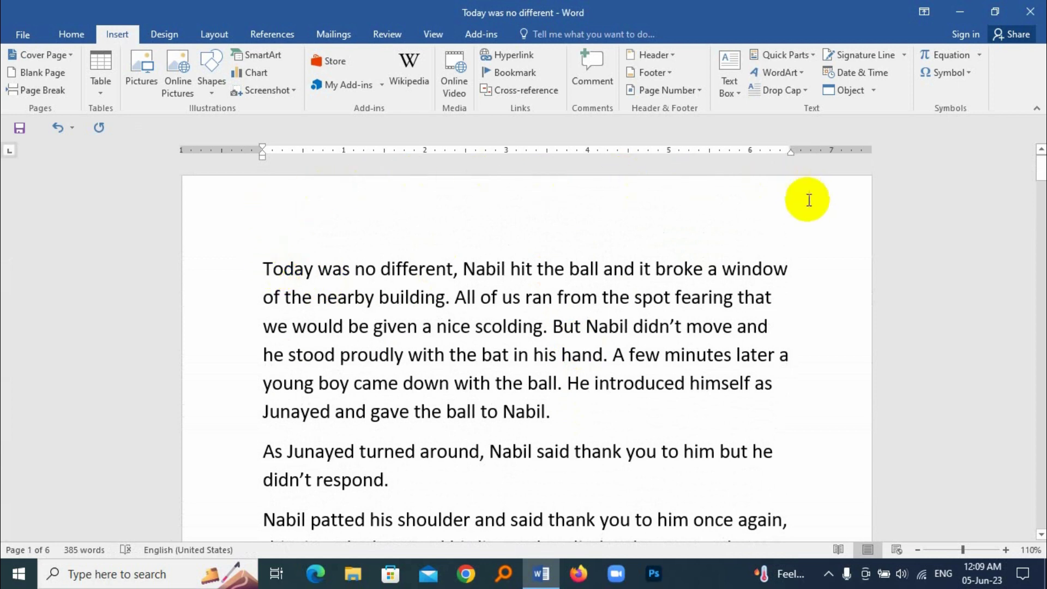
# - Open the header area on page 1, examine the header and footer zones, and return to the body text
pyautogui.doubleClick(431, 213)
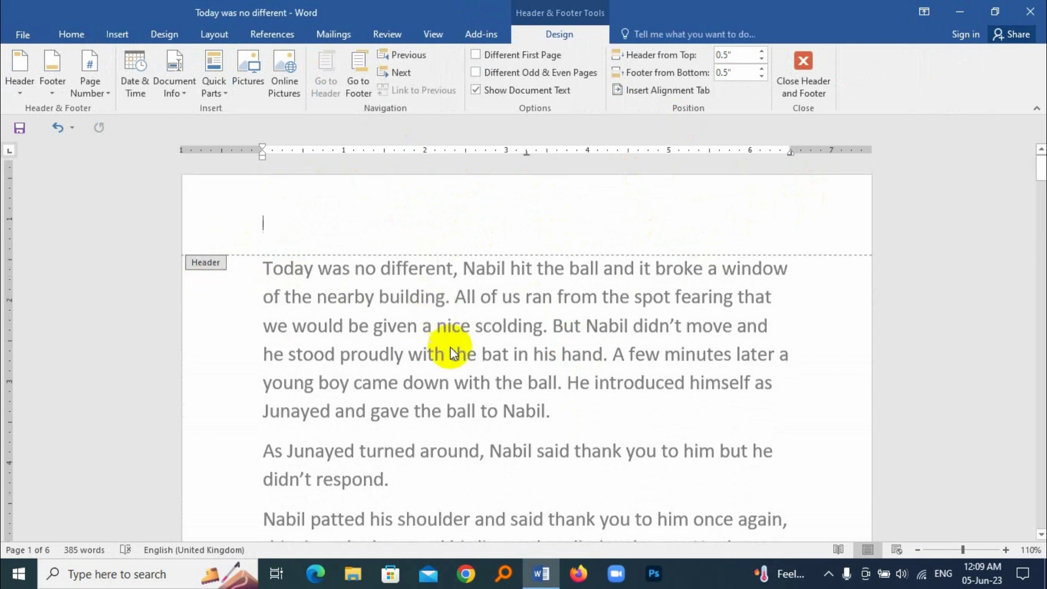
pyautogui.scroll(-7, 456, 374)
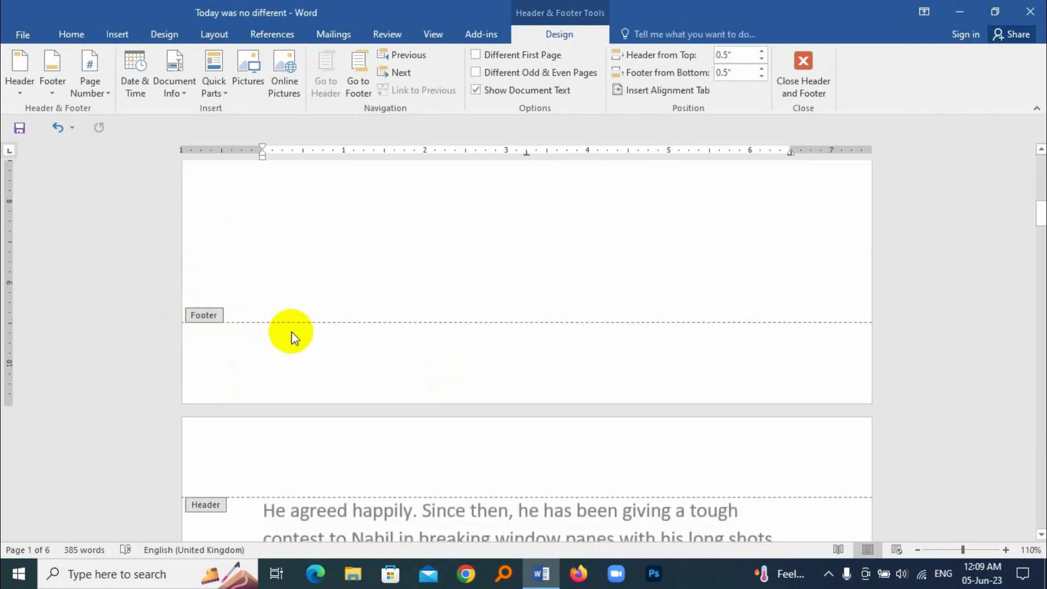
pyautogui.scroll(7, 365, 367)
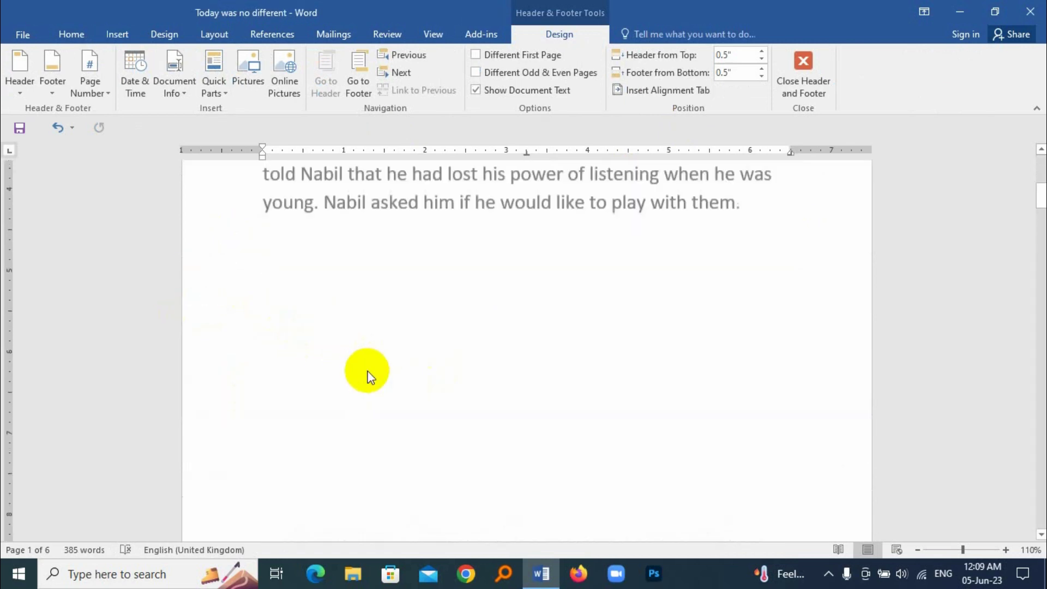
pyautogui.scroll(2, 372, 374)
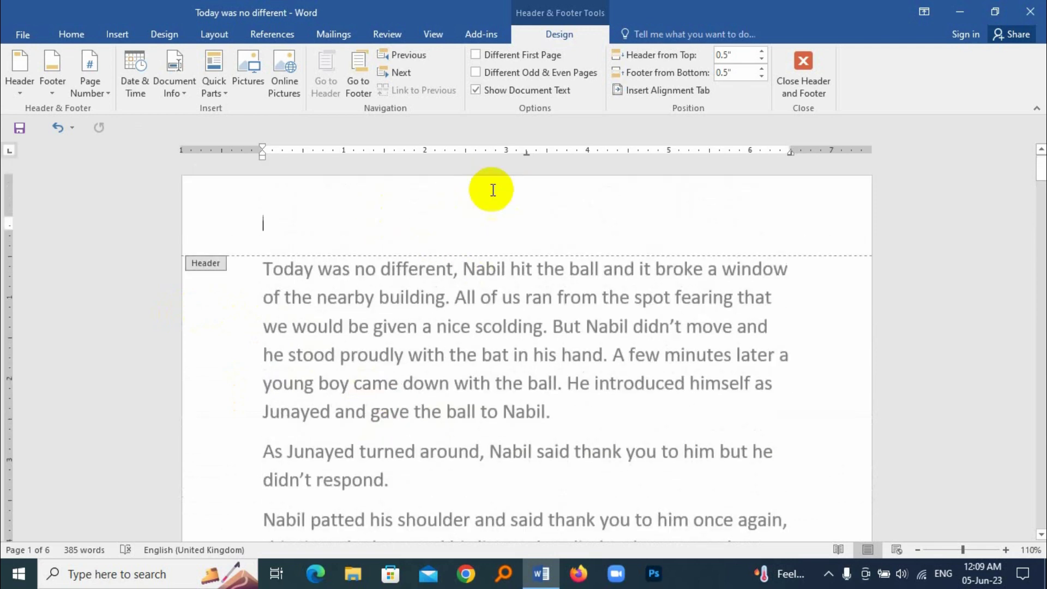
pyautogui.scroll(-7, 410, 405)
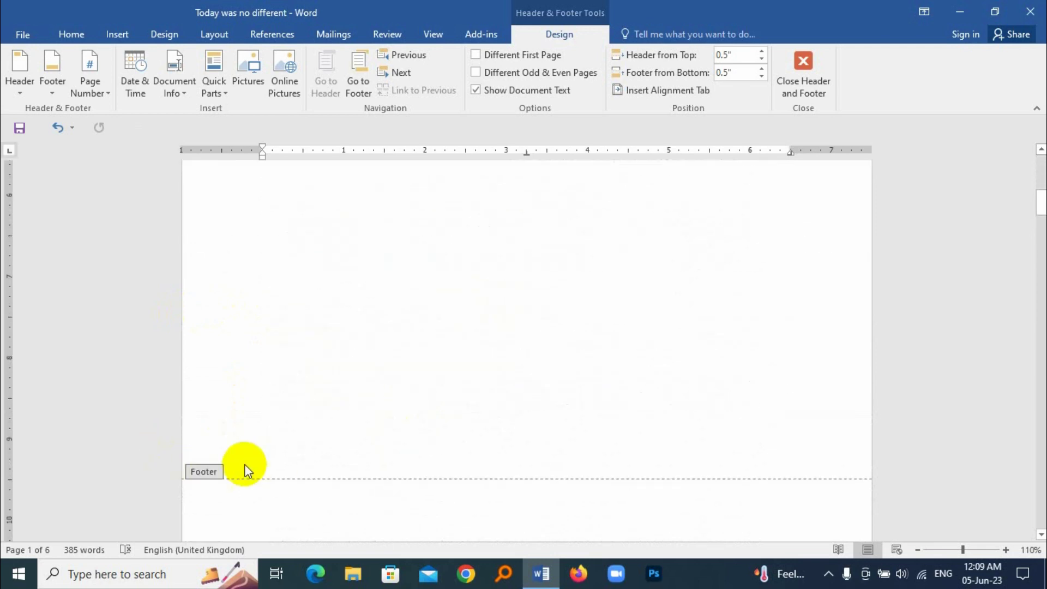
pyautogui.scroll(7, 515, 361)
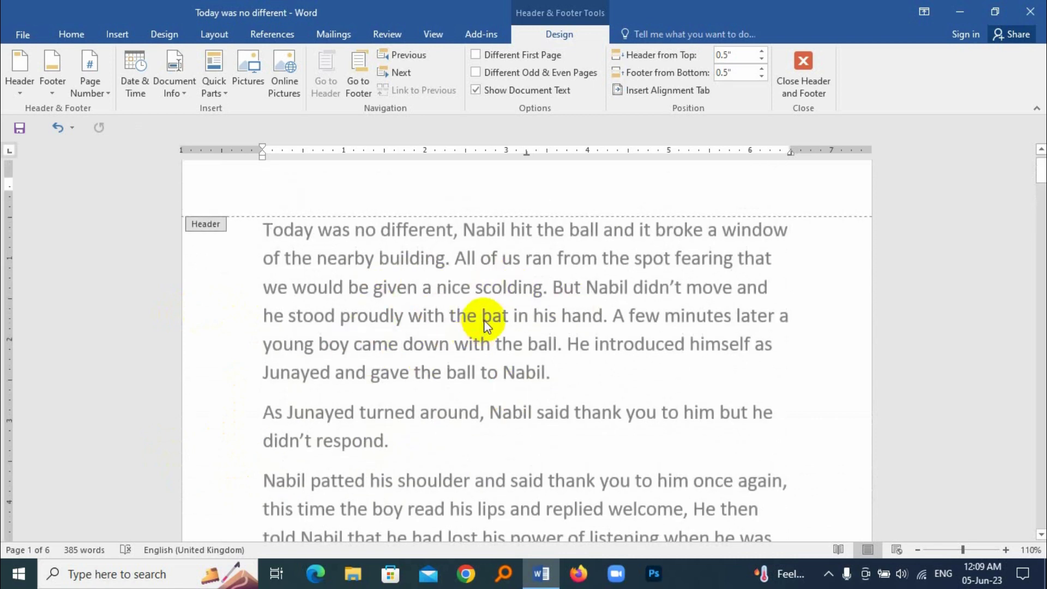
pyautogui.doubleClick(491, 293)
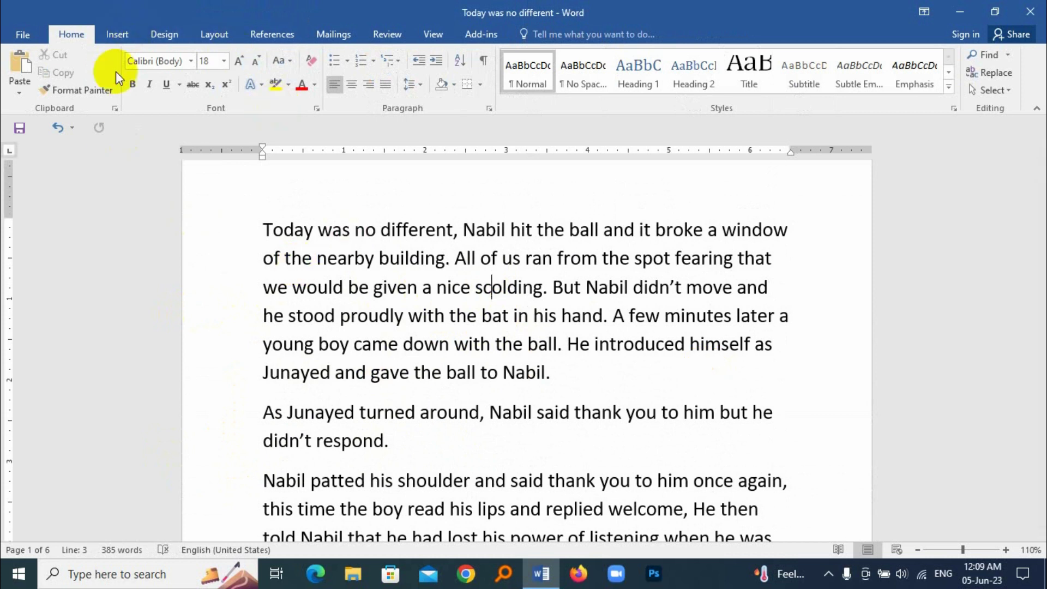
# - Insert the built-in Blank header and fill its placeholder with "Lotus Technology & Institute"
pyautogui.click(117, 35)
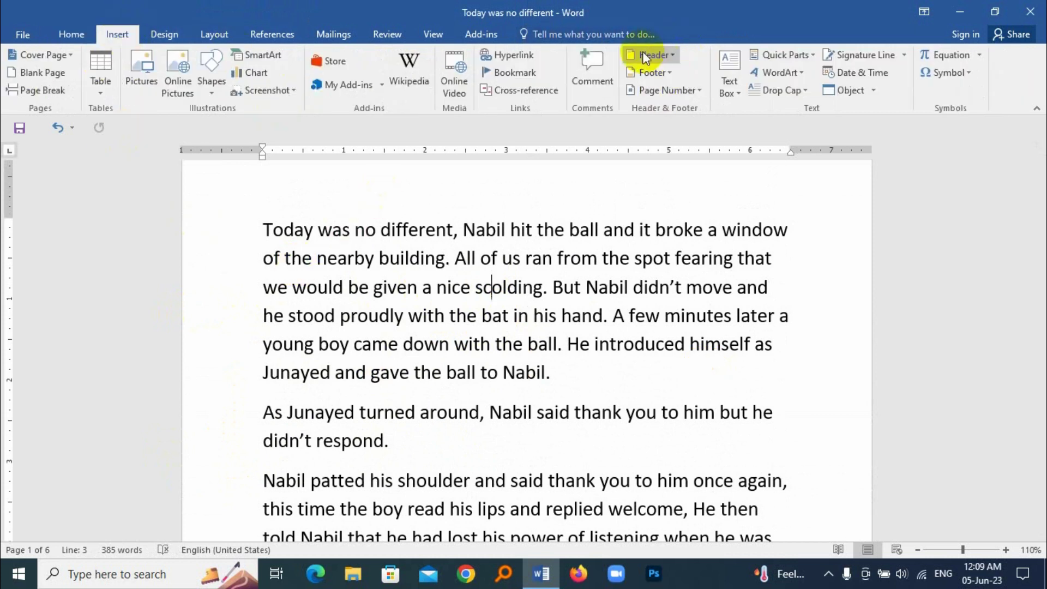
pyautogui.click(675, 55)
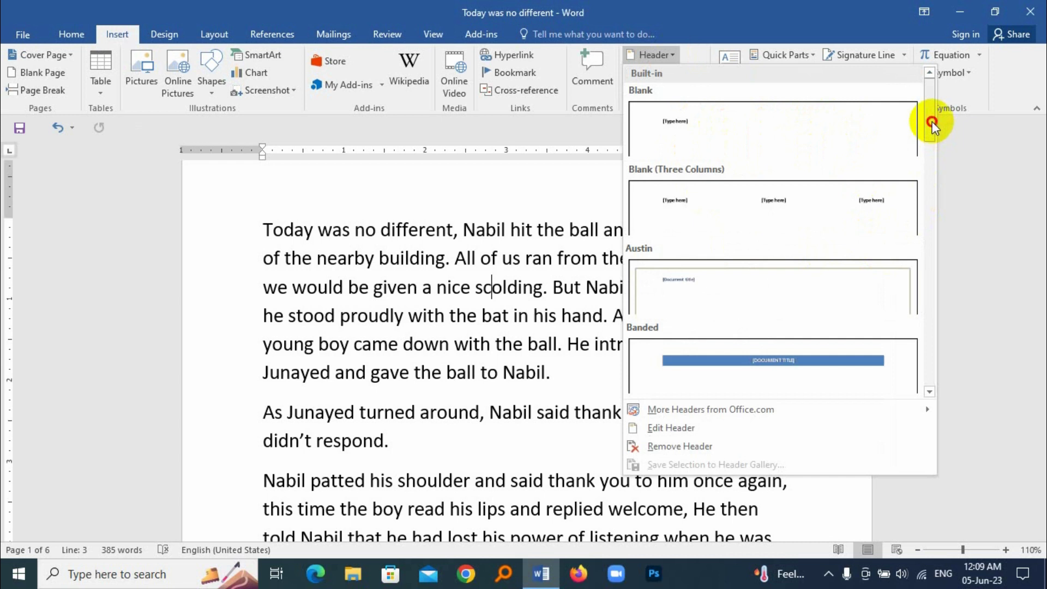
pyautogui.moveTo(932, 122); pyautogui.dragTo(909, 116)
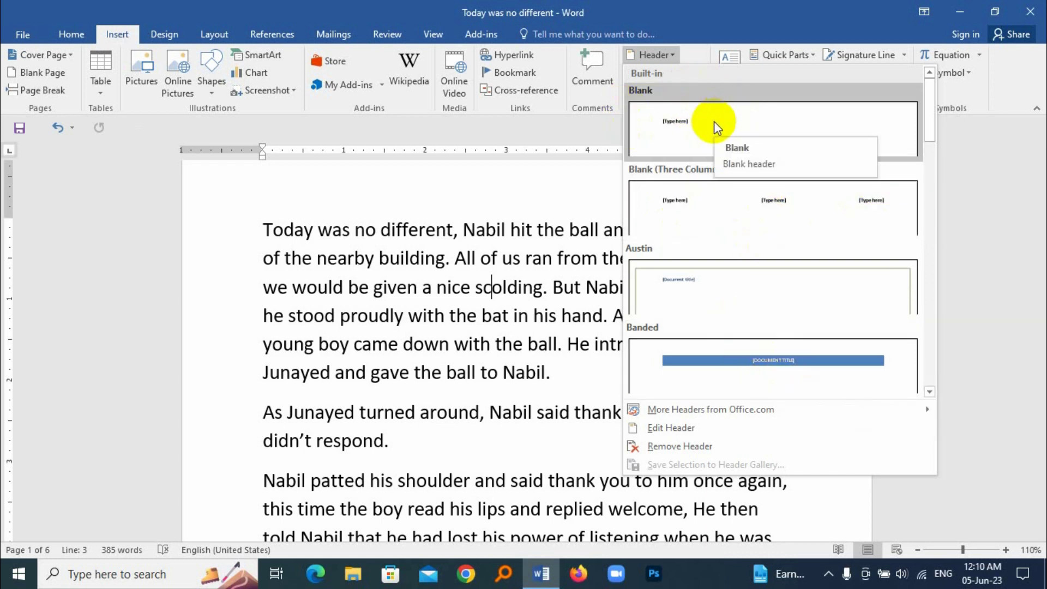
pyautogui.click(689, 119)
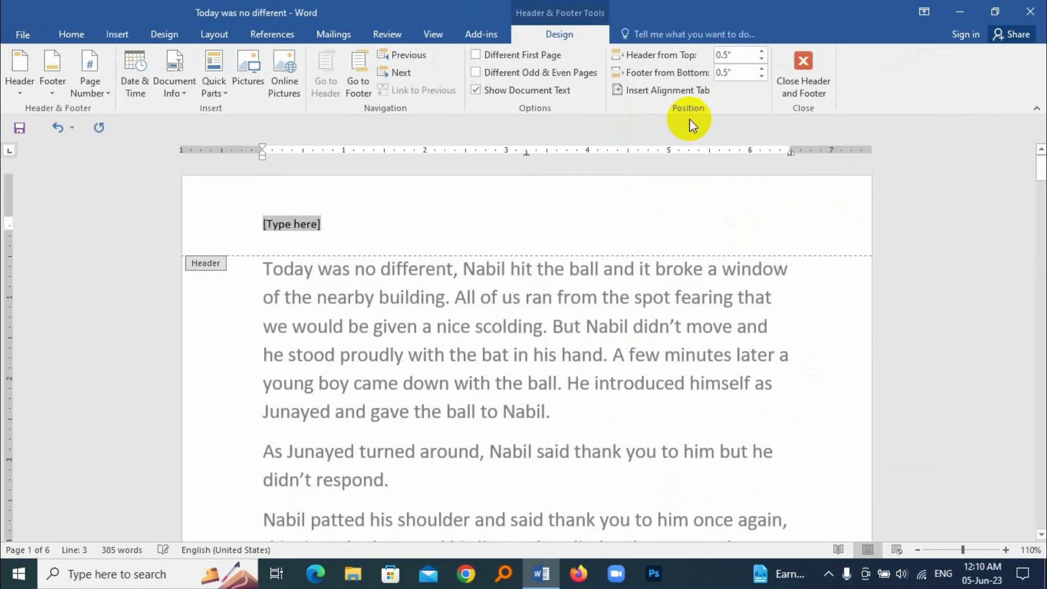
pyautogui.click(276, 222)
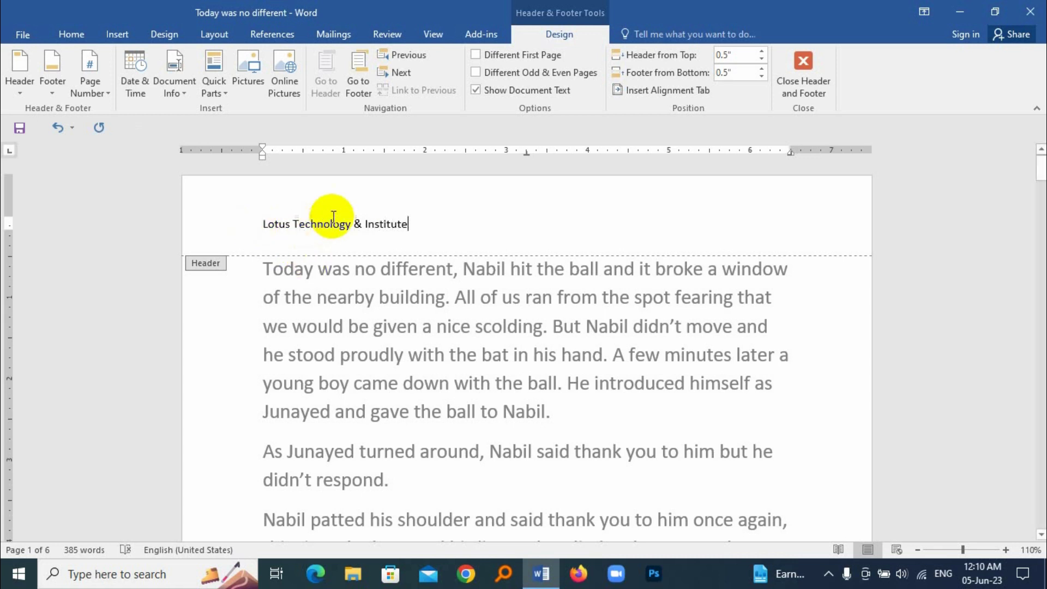
# - Enlarge the header text "Lotus Technology & Institute" to 20 pt and make it bold and italic
pyautogui.moveTo(427, 224); pyautogui.dragTo(274, 229)
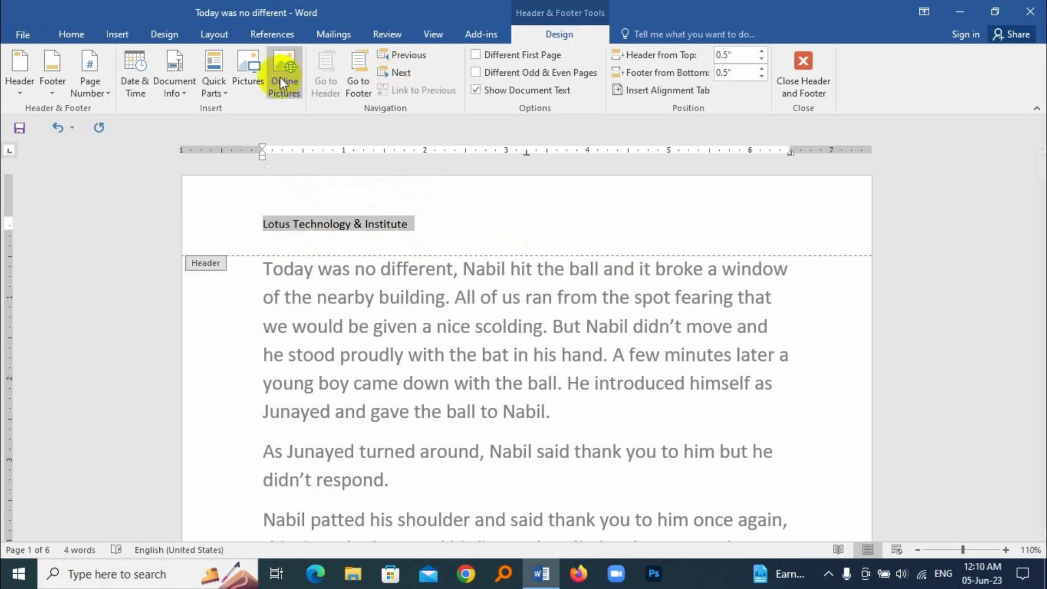
pyautogui.click(76, 35)
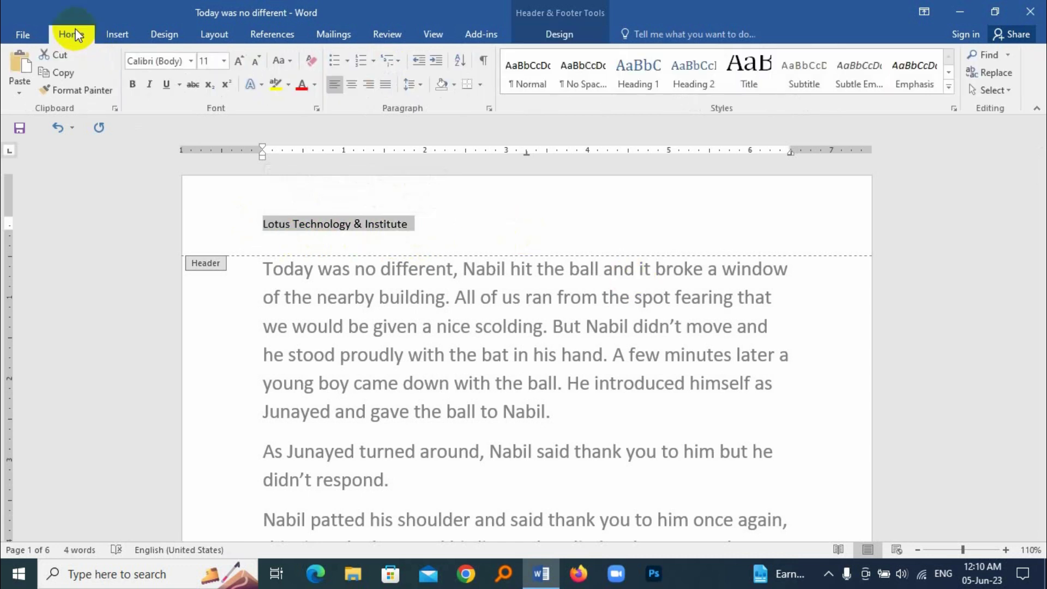
pyautogui.click(239, 61)
pyautogui.click(240, 61)
pyautogui.click(240, 61)
pyautogui.click(240, 61)
pyautogui.click(240, 61)
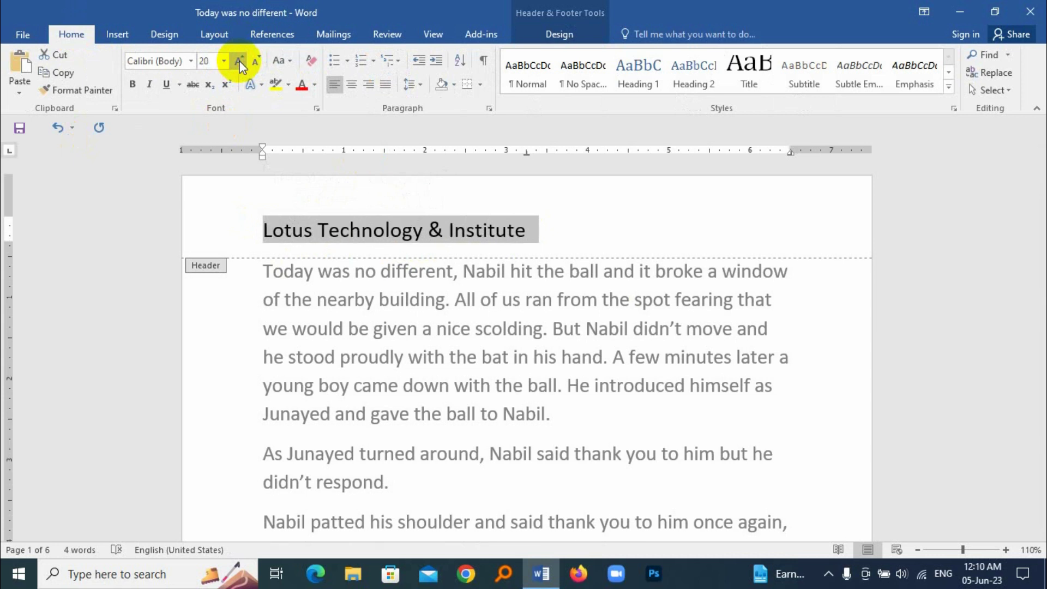
pyautogui.click(131, 87)
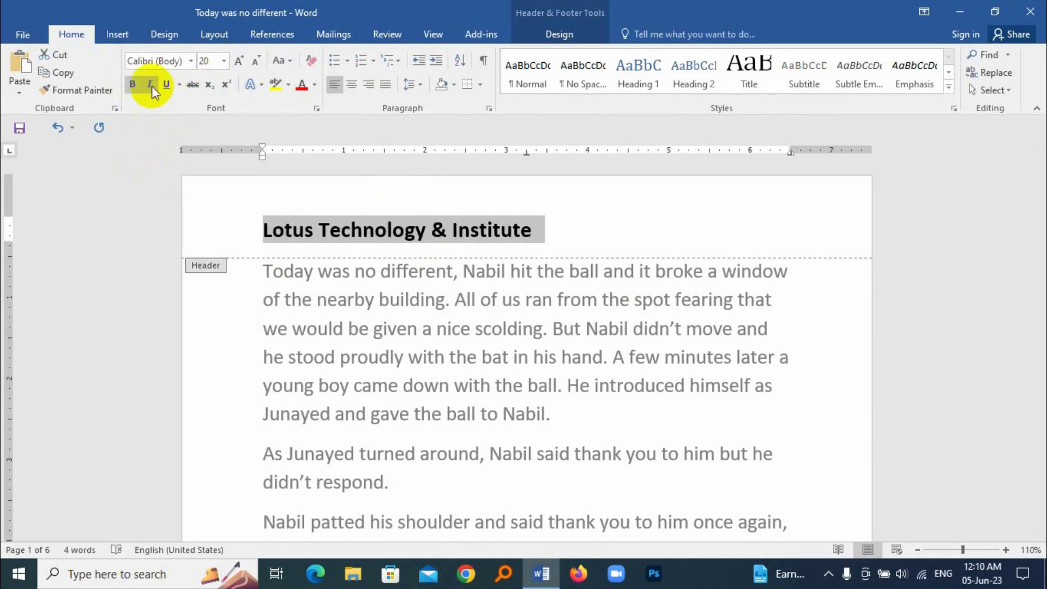
pyautogui.click(151, 85)
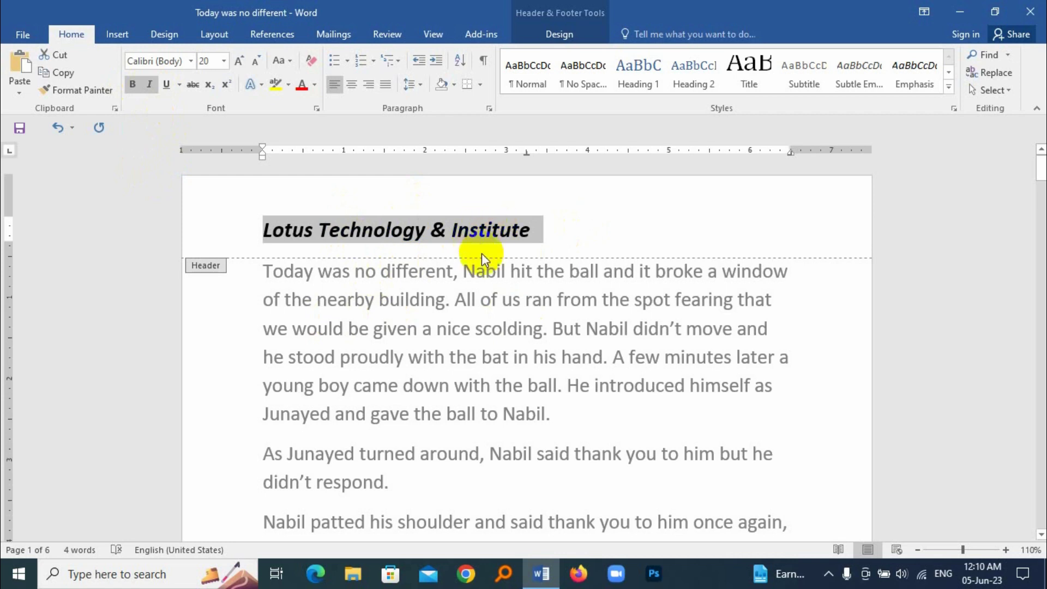
# - Center the header text on page 1 and display the header and footer design options
pyautogui.scroll(-4, 404, 382)
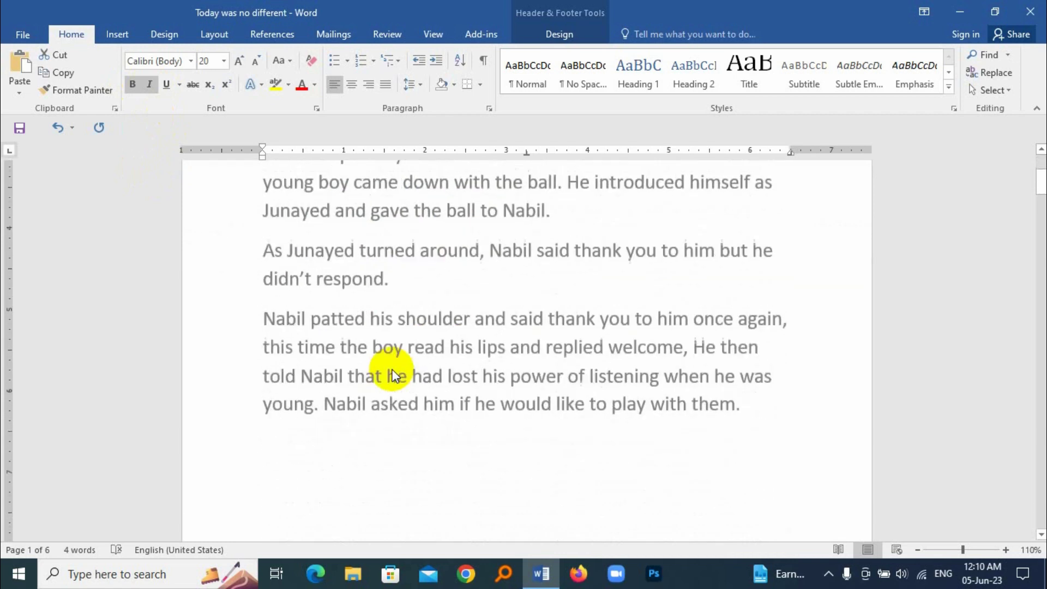
pyautogui.scroll(-11, 392, 371)
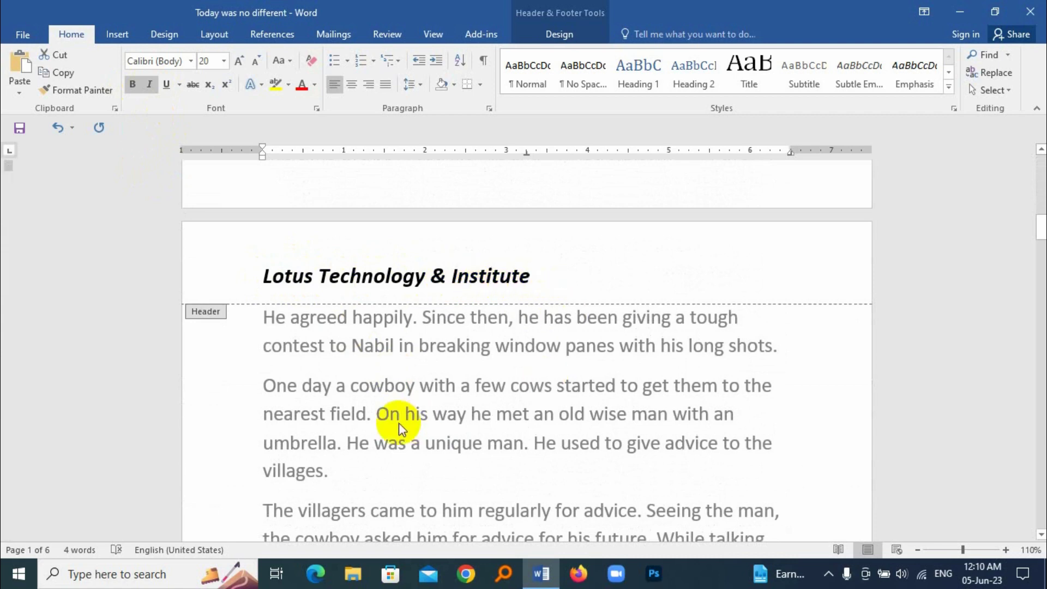
pyautogui.scroll(-11, 469, 395)
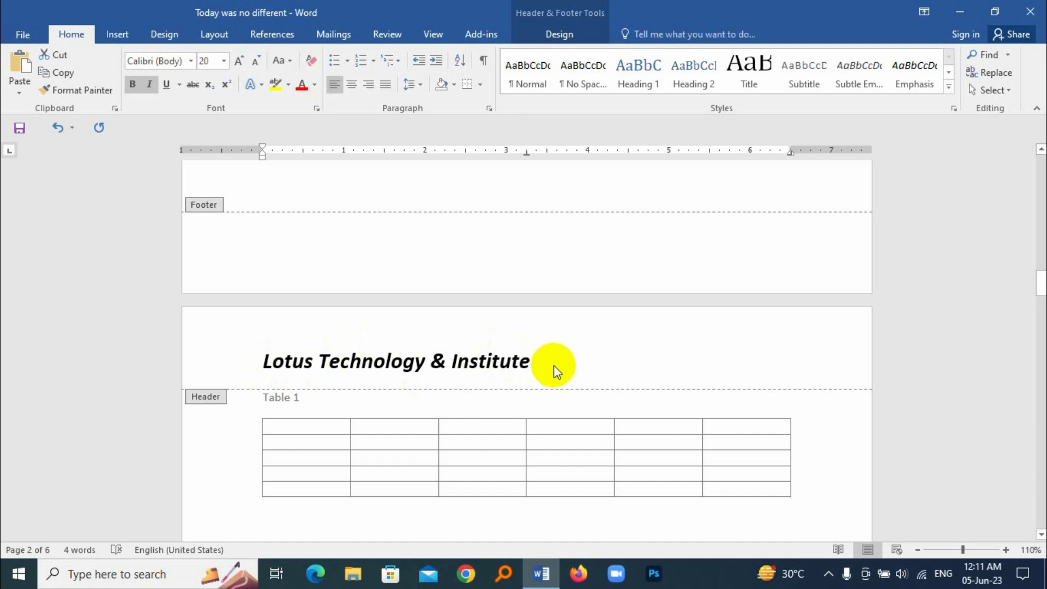
pyautogui.scroll(12, 554, 365)
pyautogui.scroll(10, 553, 359)
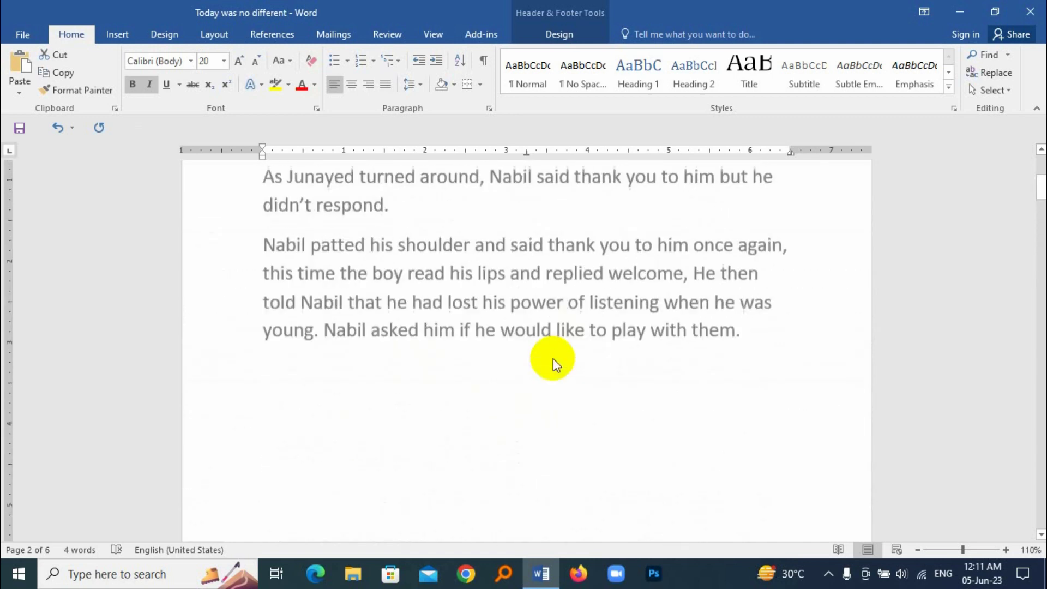
pyautogui.click(470, 230)
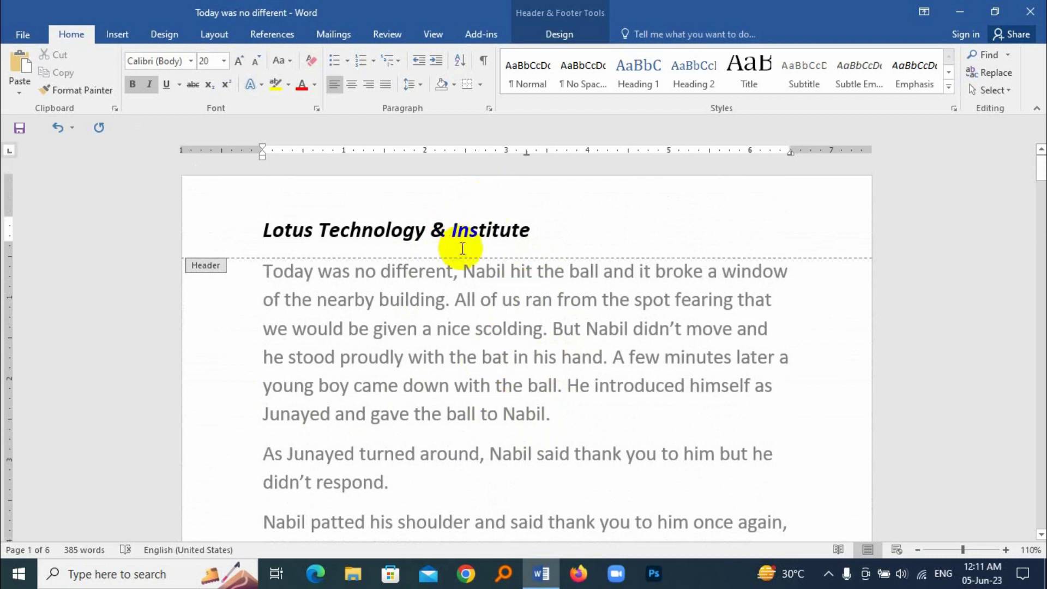
pyautogui.click(533, 229)
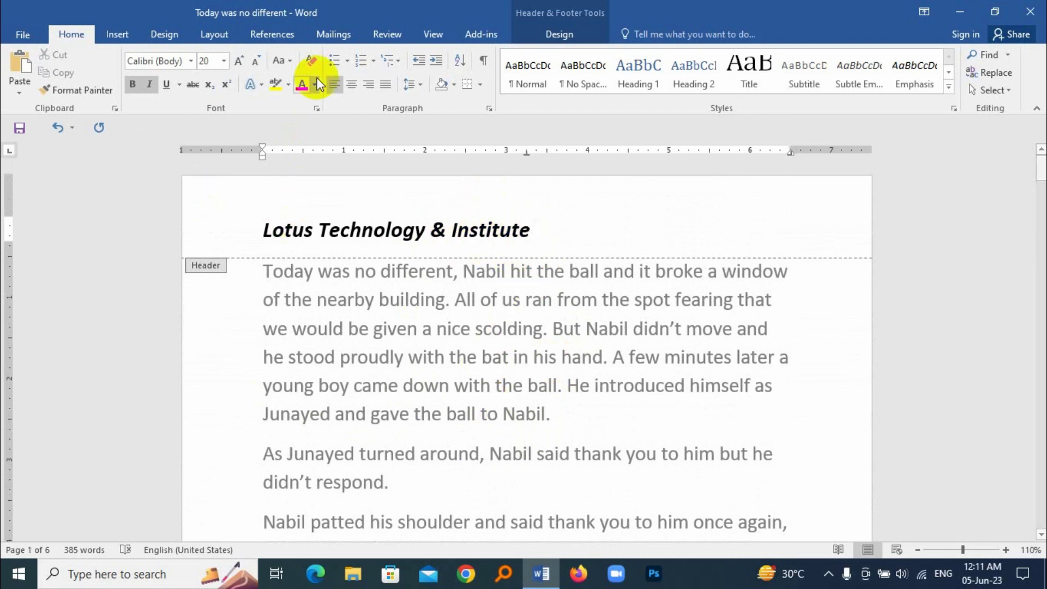
pyautogui.click(357, 83)
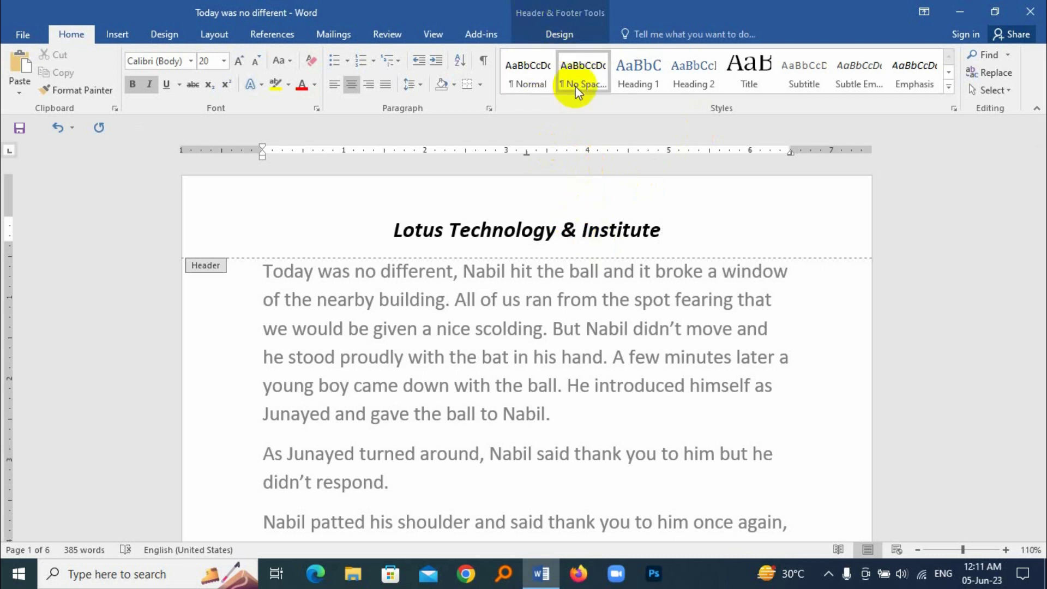
pyautogui.click(567, 31)
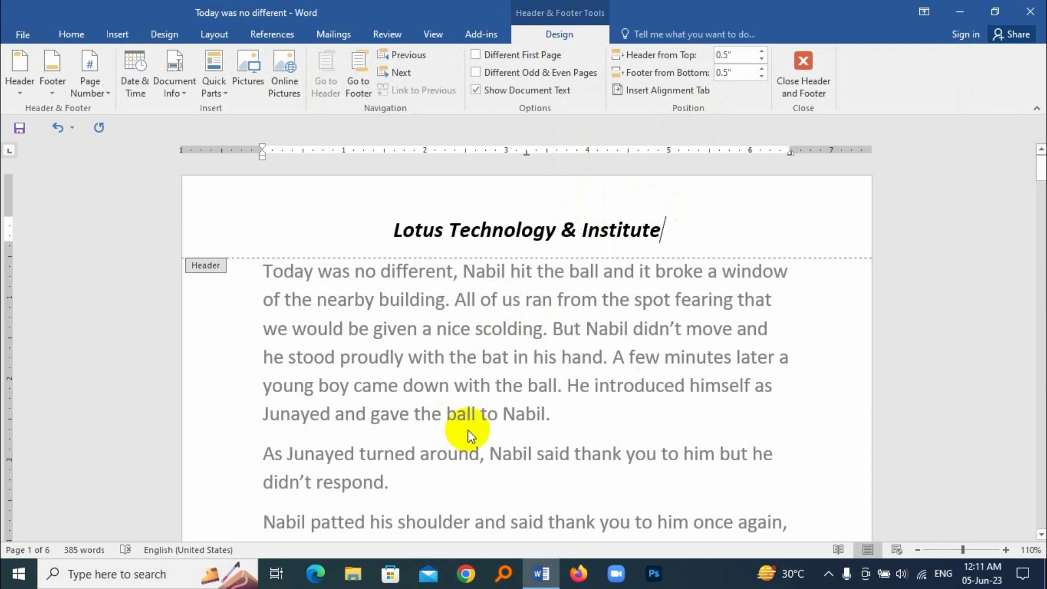
# - Go to the footer on page 1 and enter the institute's postal address
pyautogui.scroll(-3, 472, 423)
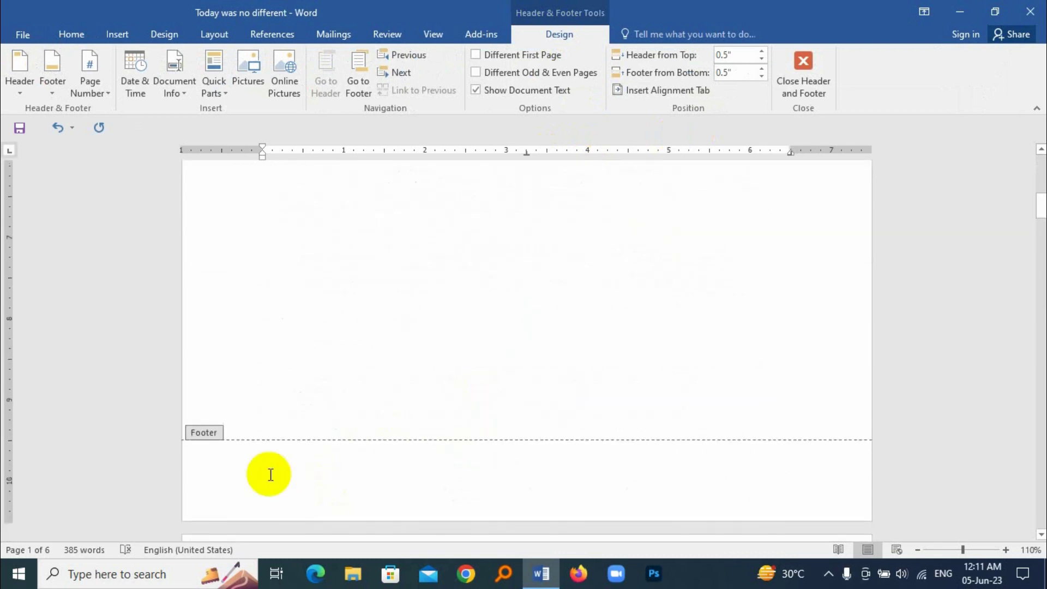
pyautogui.scroll(5, 548, 392)
pyautogui.scroll(1, 551, 395)
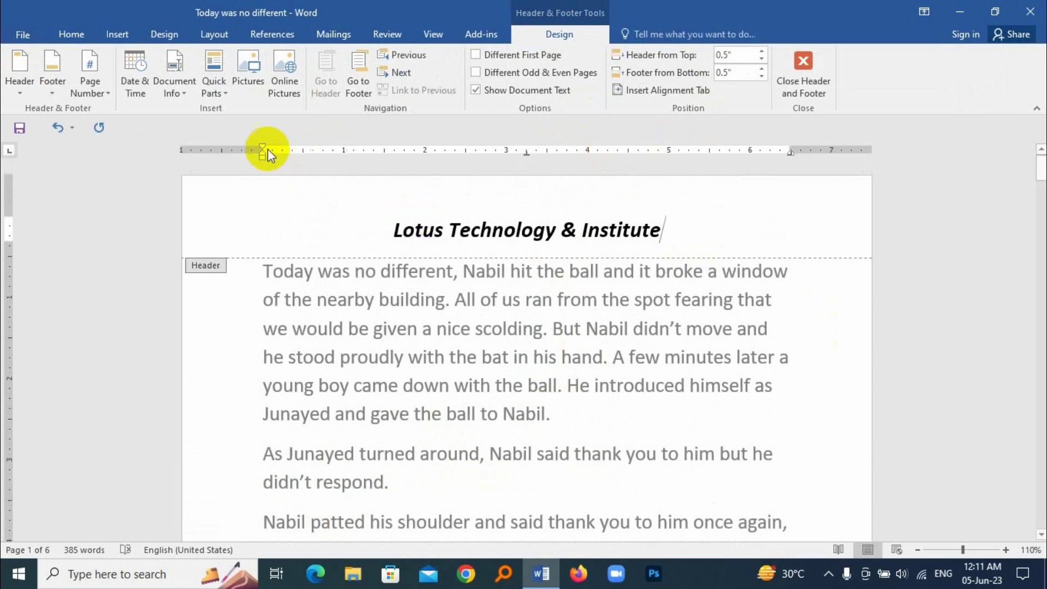
pyautogui.click(358, 64)
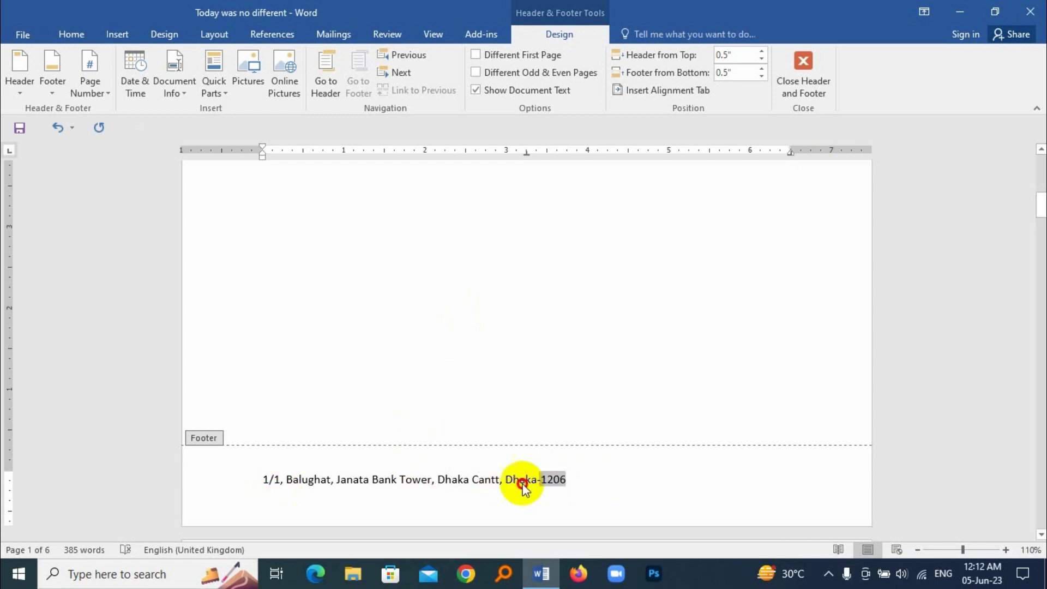
# - Format the footer address as 14 pt, centered, bold and underlined
pyautogui.moveTo(523, 486); pyautogui.dragTo(257, 498)
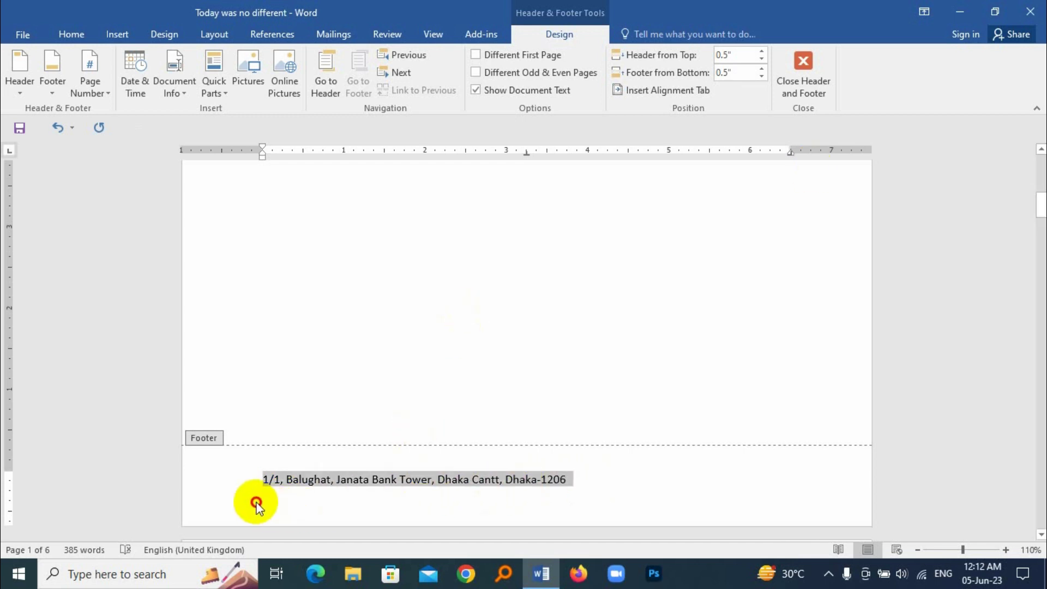
pyautogui.click(71, 35)
pyautogui.click(237, 61)
pyautogui.click(237, 61)
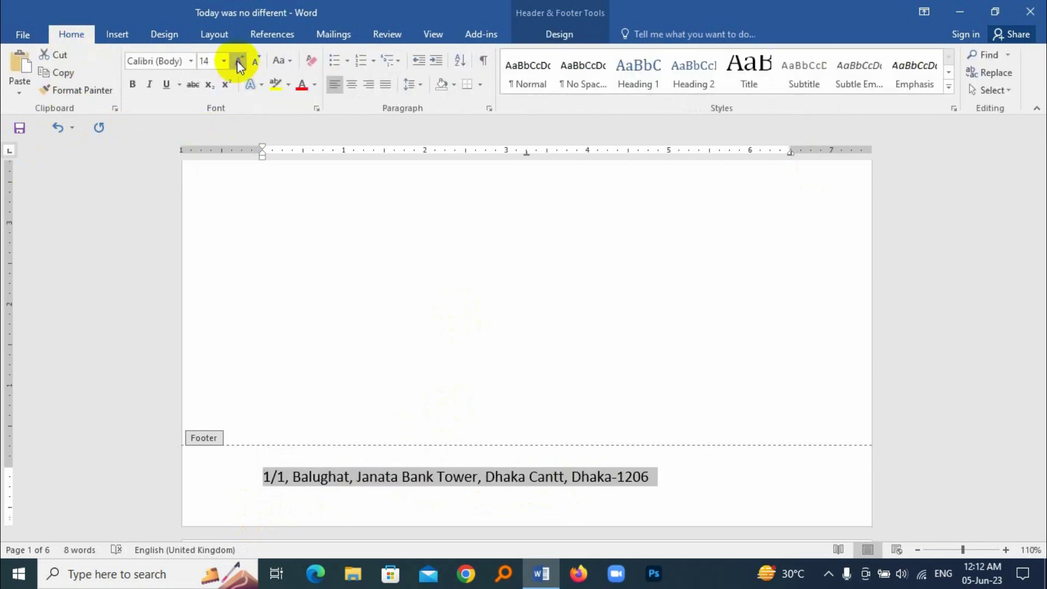
pyautogui.click(351, 84)
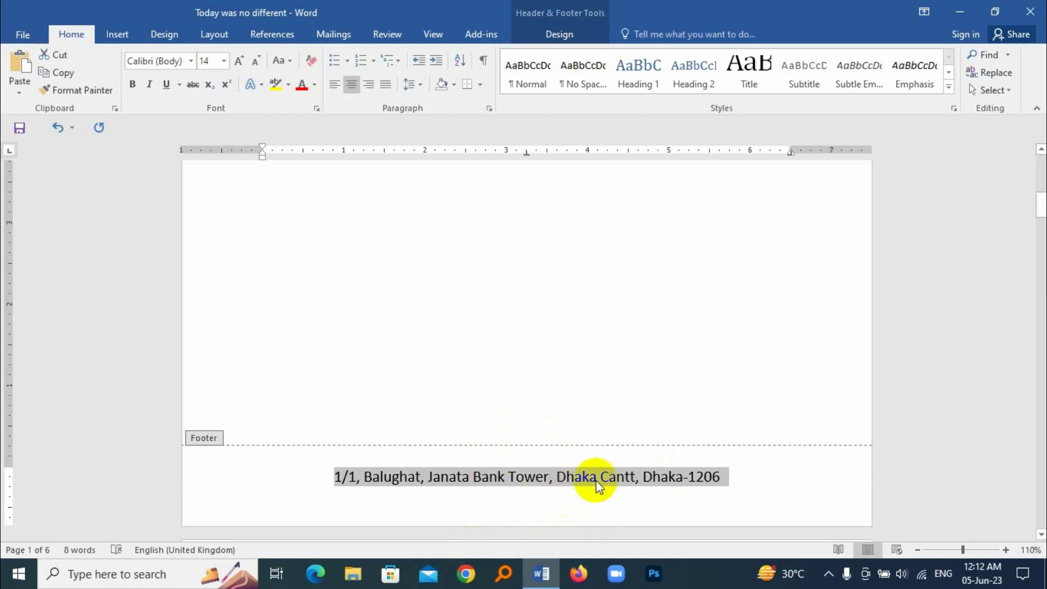
pyautogui.click(132, 85)
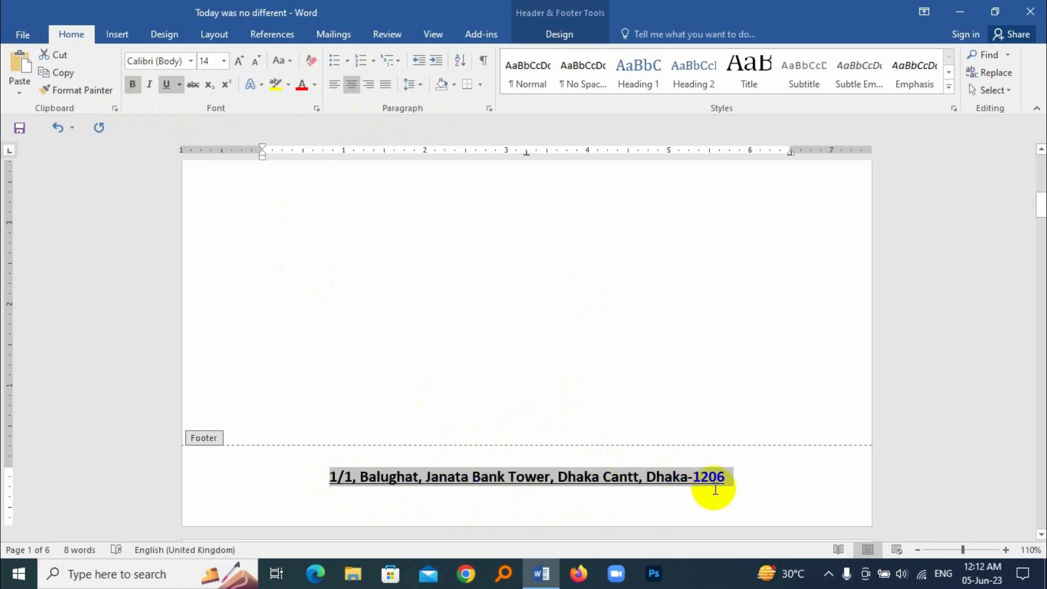
pyautogui.click(577, 358)
# - Check the header and footer on the following pages and in the print preview, and return to page 1
pyautogui.scroll(-10, 577, 359)
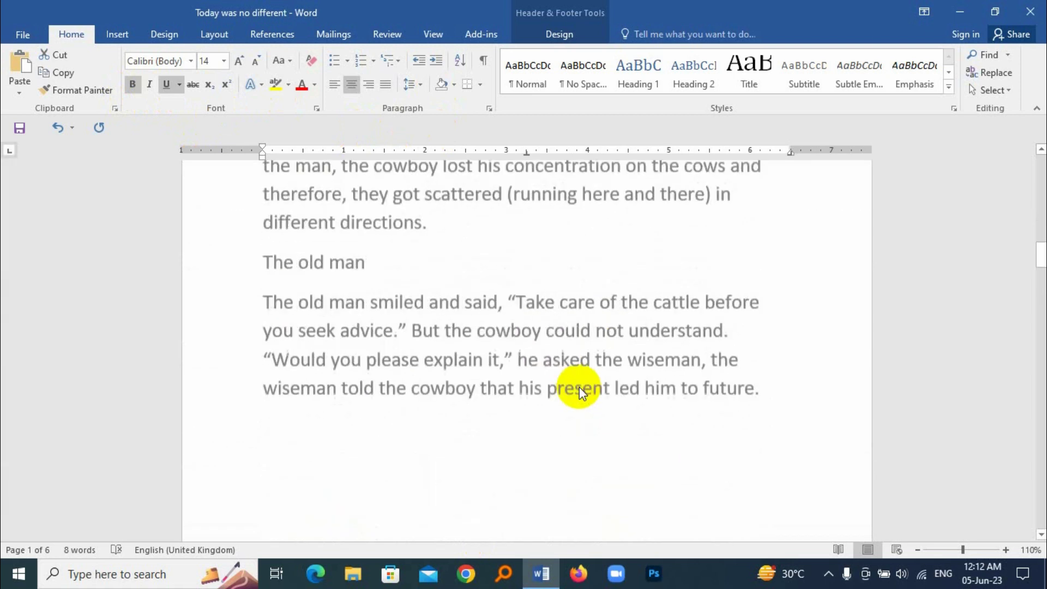
pyautogui.scroll(9, 578, 374)
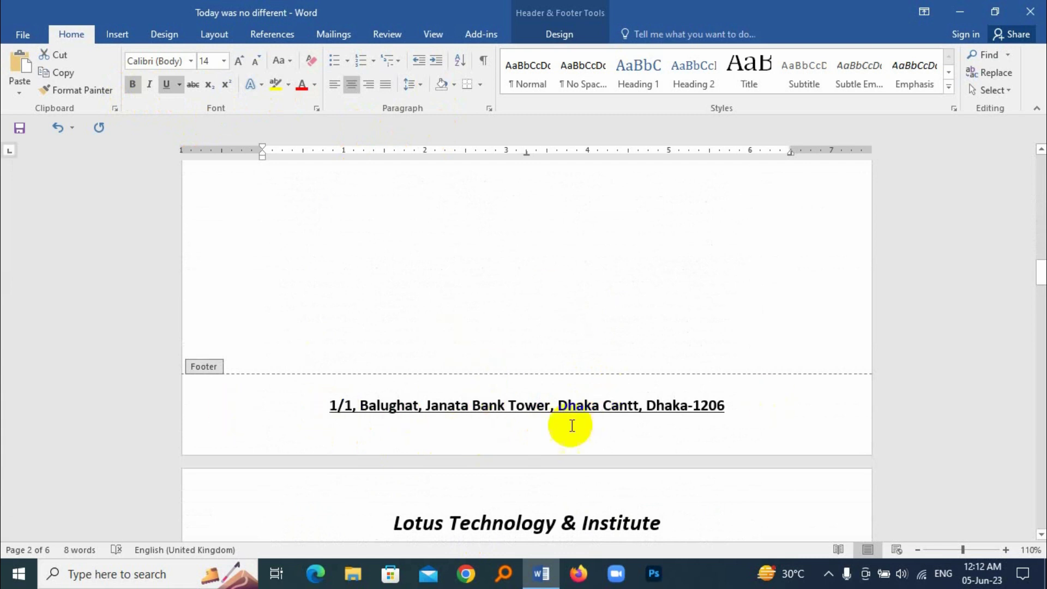
pyautogui.doubleClick(344, 407)
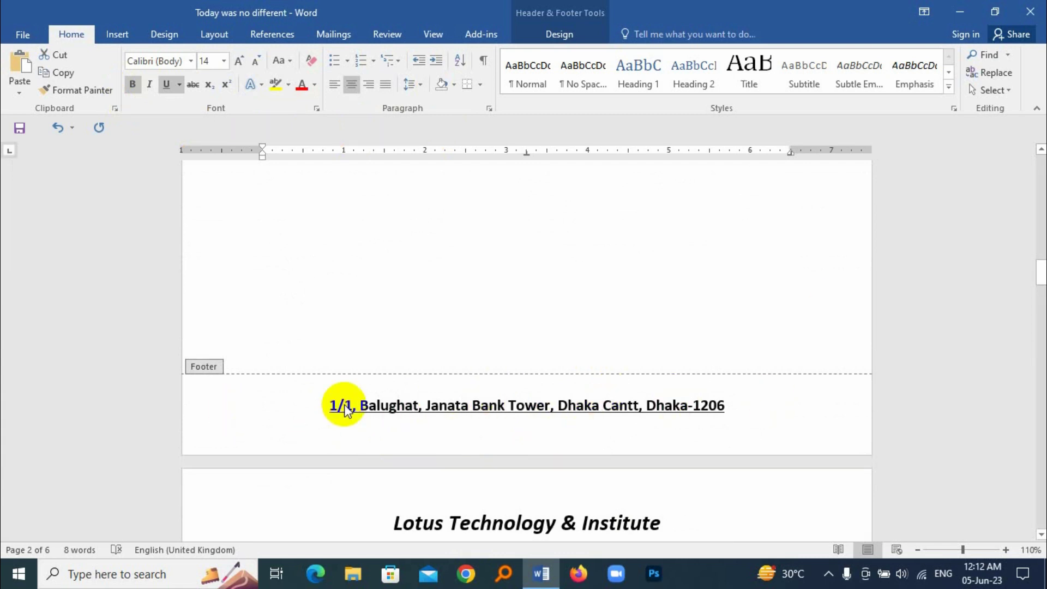
pyautogui.hotkey('ctrl', 'p')
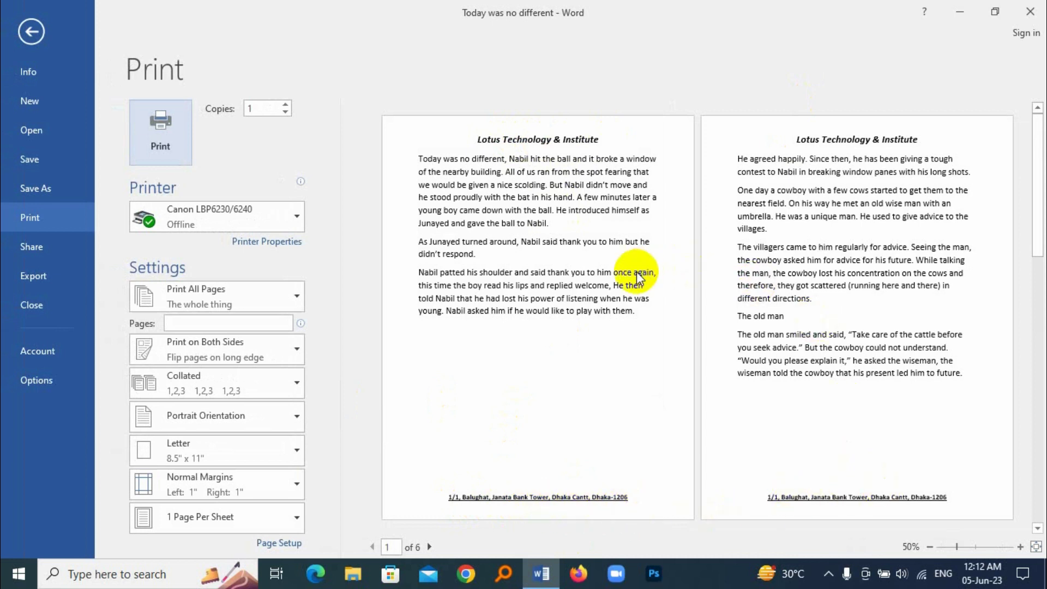
pyautogui.click(30, 30)
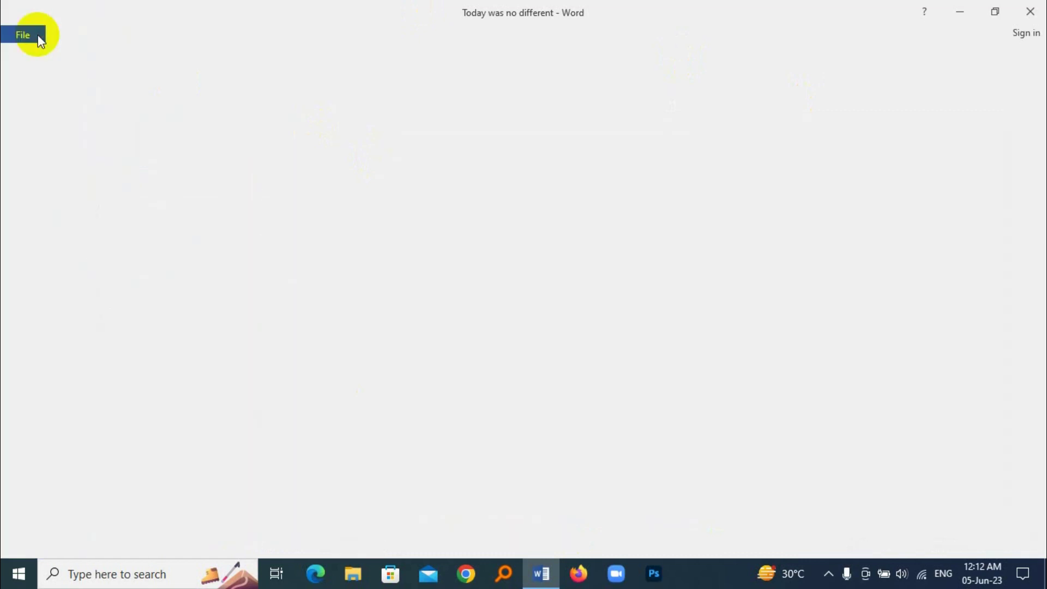
pyautogui.scroll(3, 430, 359)
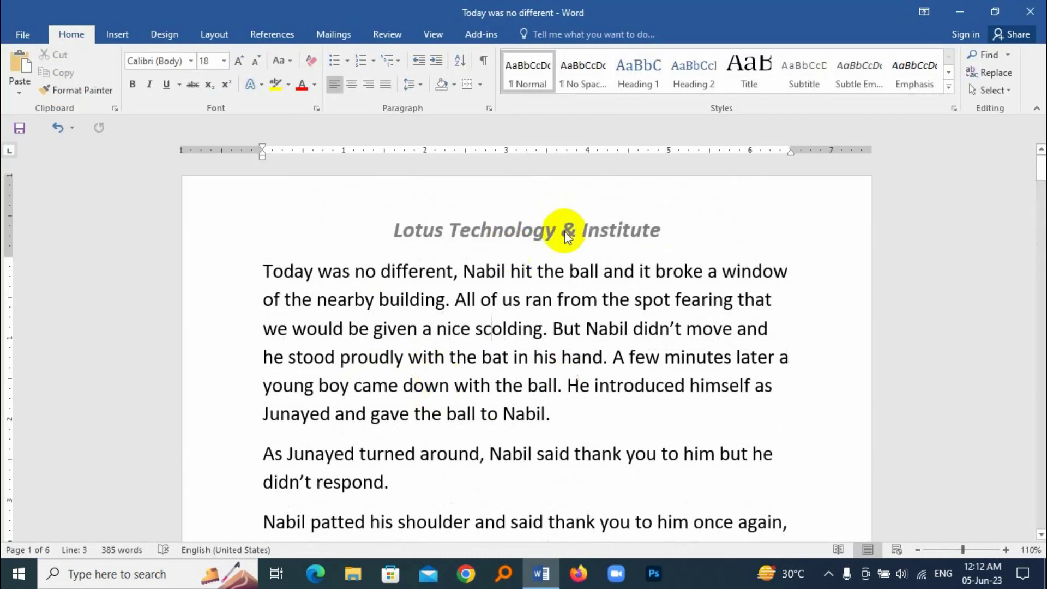
# - Reopen the page 1 header and insert the picture png-transparent-comment-dots-regular-icon from the Desktop folder before the header text
pyautogui.doubleClick(509, 221)
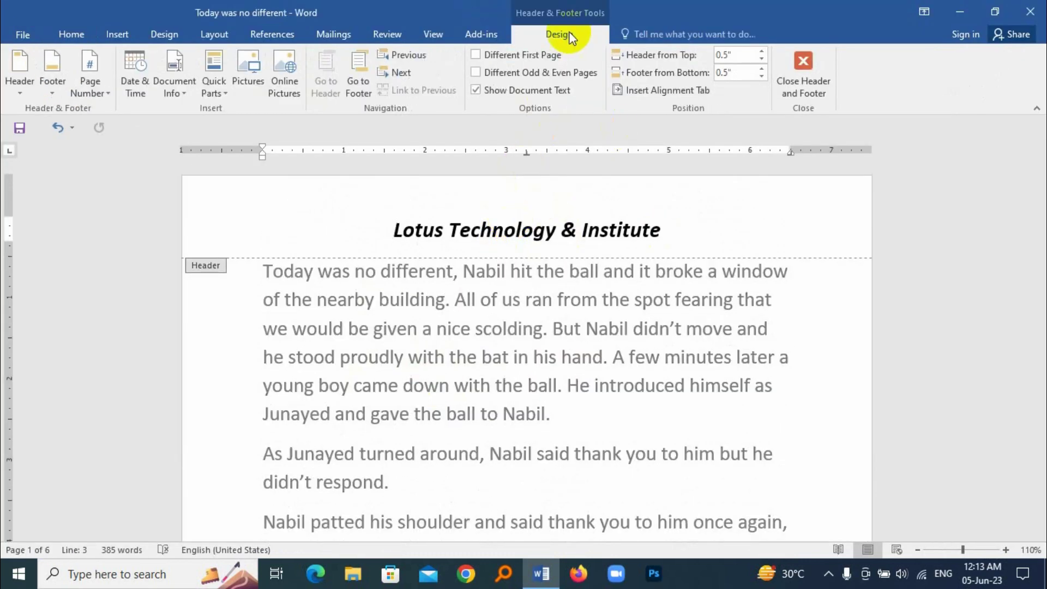
pyautogui.click(347, 220)
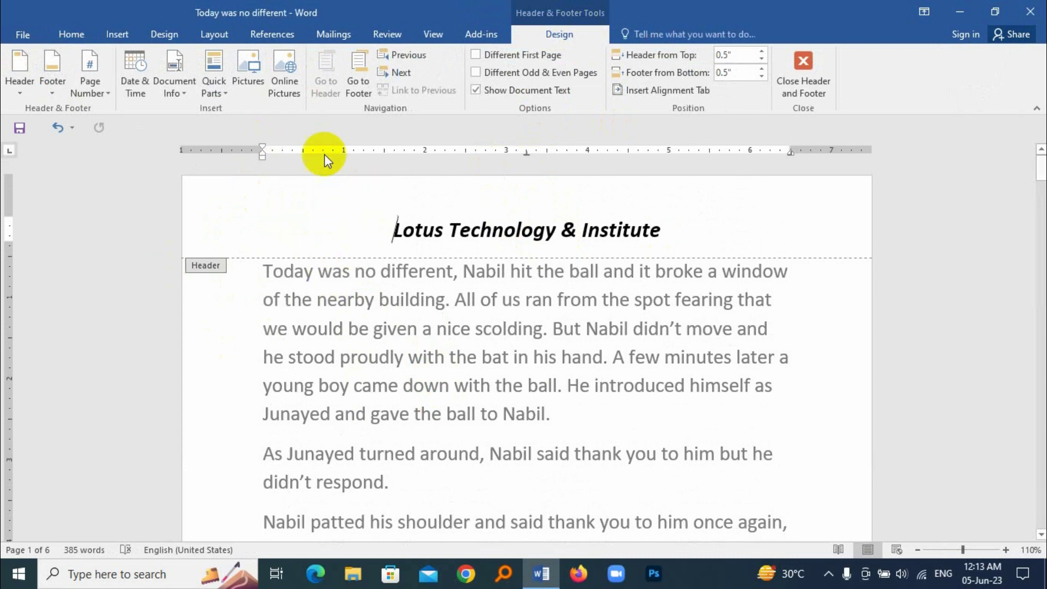
pyautogui.moveTo(394, 229); pyautogui.dragTo(406, 214)
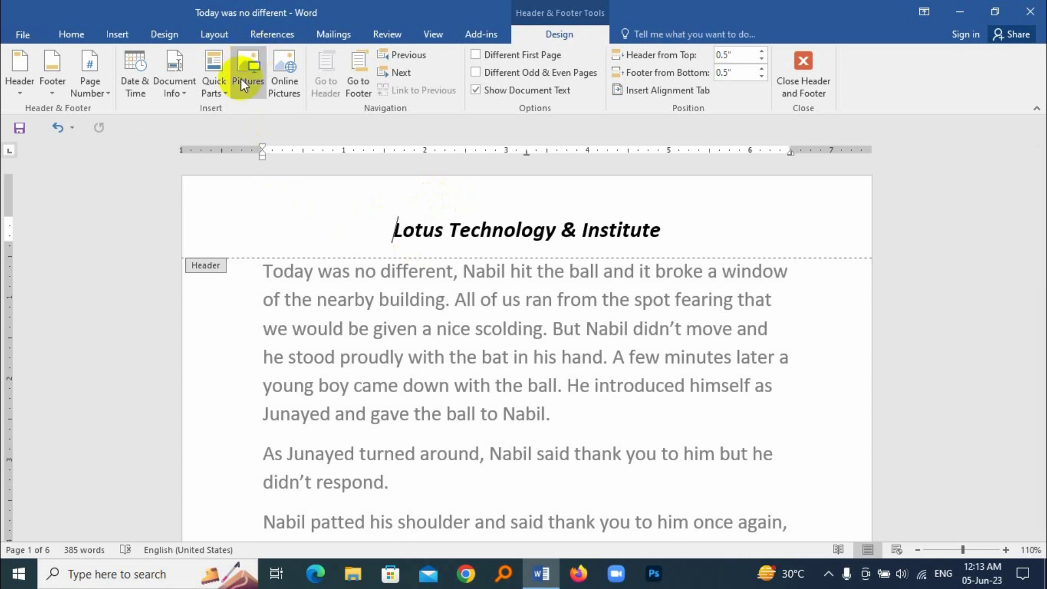
pyautogui.click(250, 65)
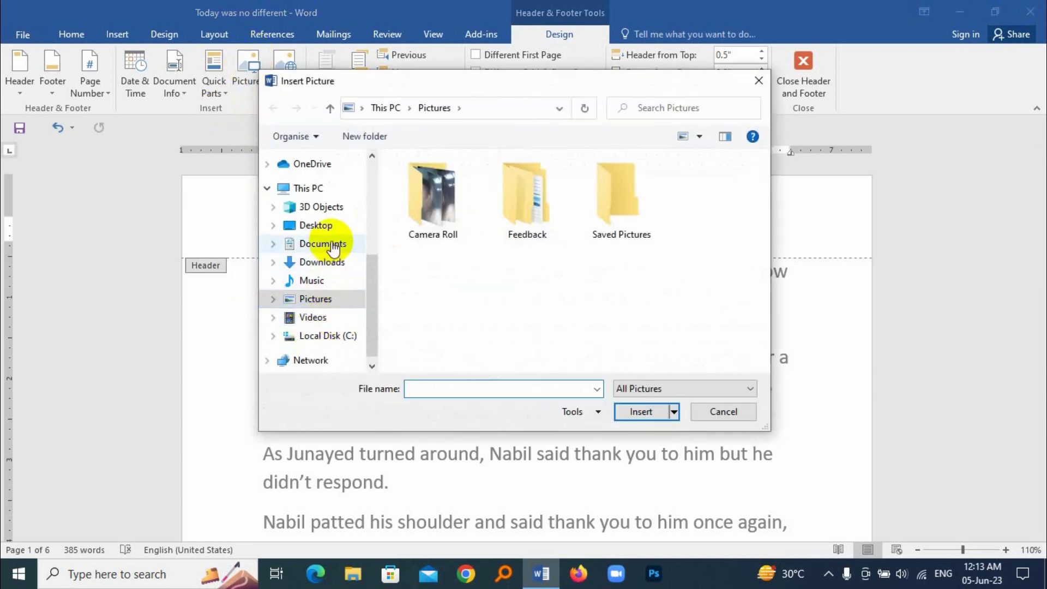
pyautogui.click(318, 225)
pyautogui.doubleClick(451, 215)
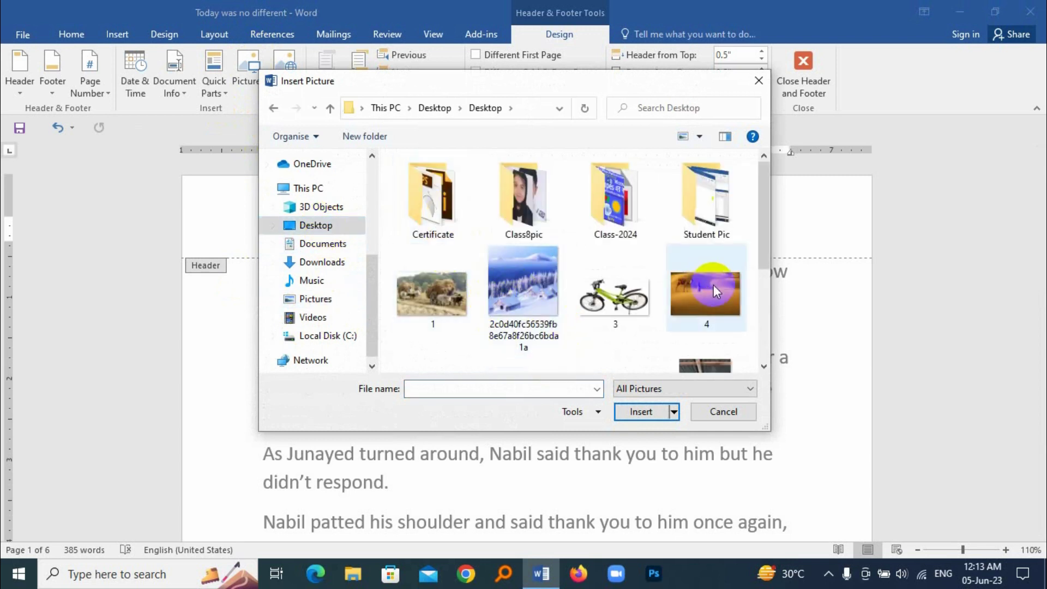
pyautogui.scroll(-2, 713, 284)
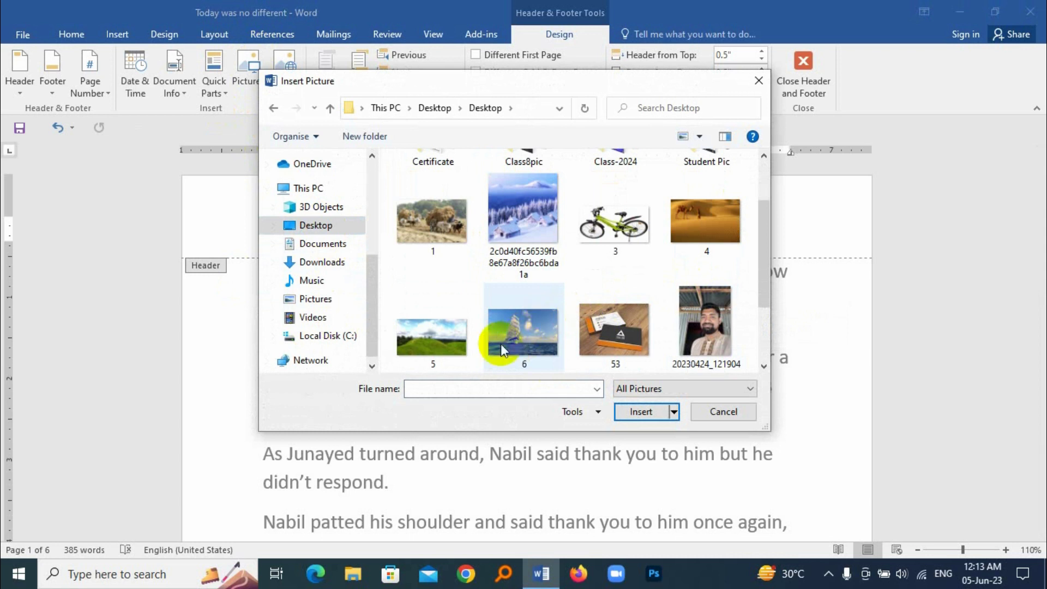
pyautogui.scroll(-2, 515, 262)
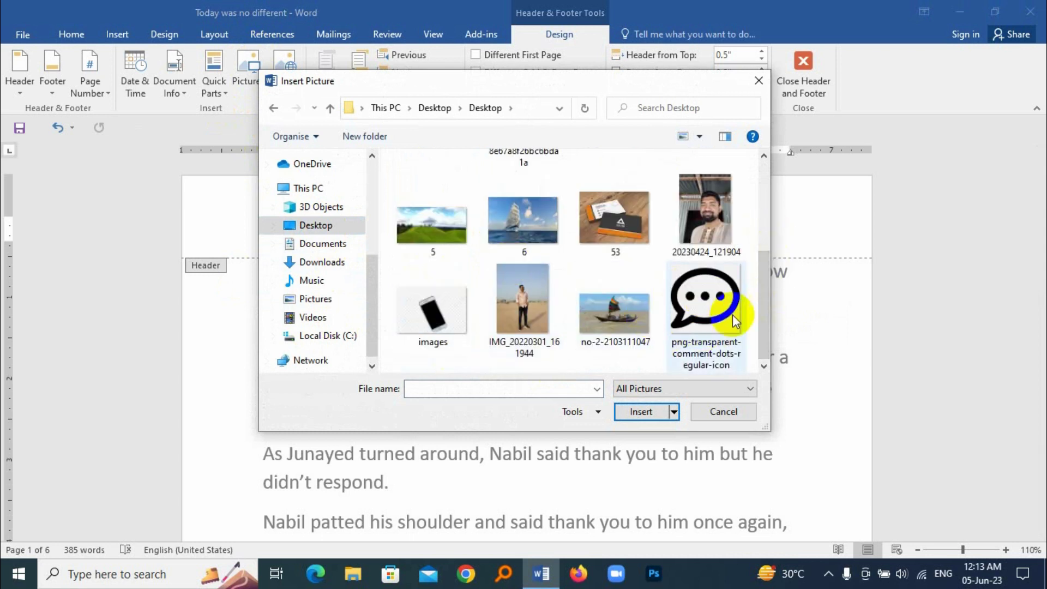
pyautogui.doubleClick(704, 299)
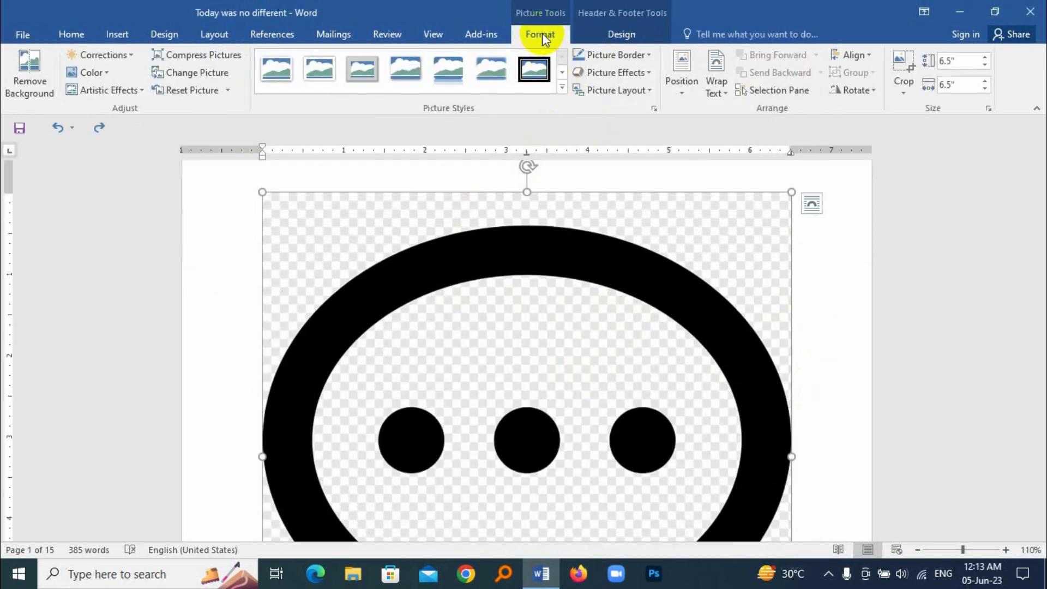
# - Set the speech-bubble picture's text wrapping to In Front of Text and shrink it to about 1.62 inches square
pyautogui.click(717, 89)
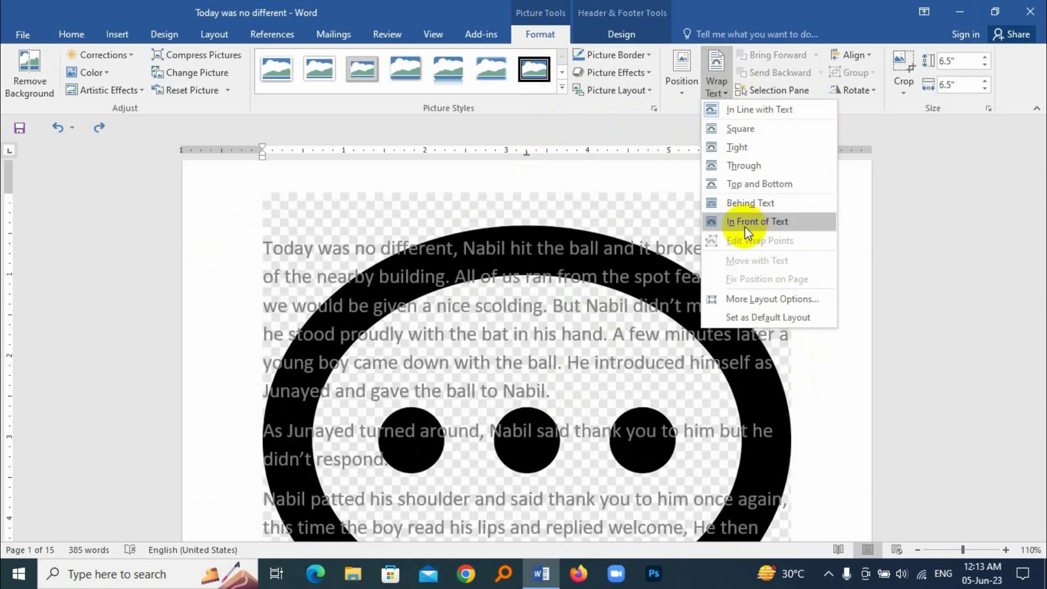
pyautogui.click(782, 219)
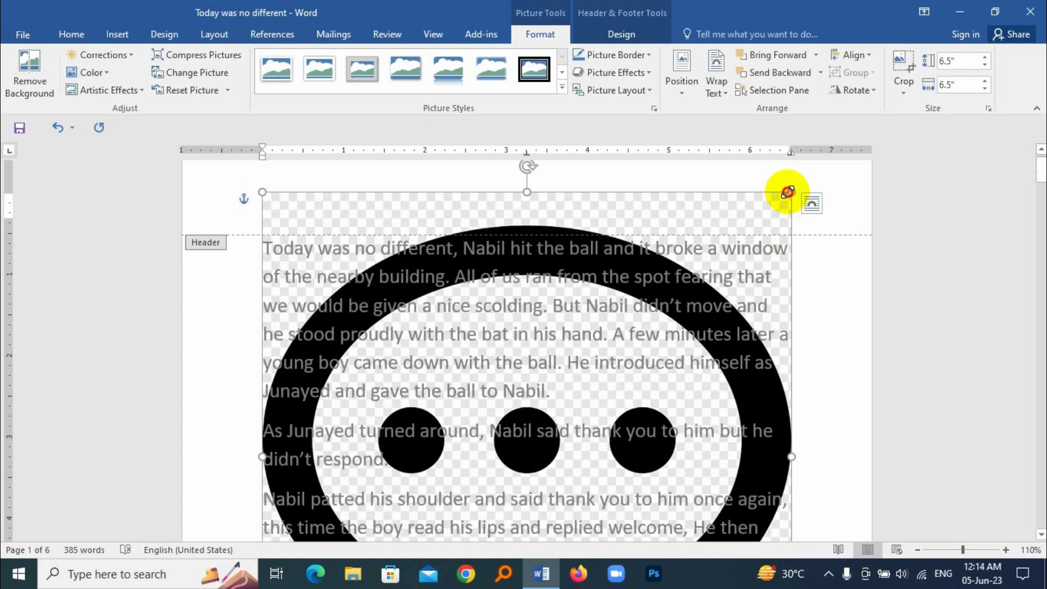
pyautogui.moveTo(787, 192); pyautogui.dragTo(573, 408)
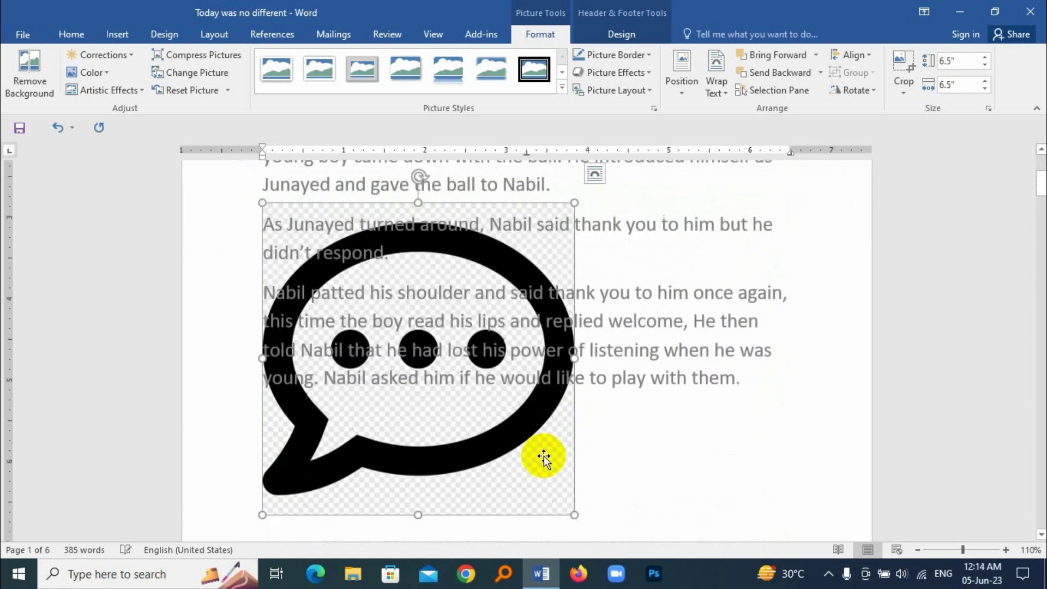
pyautogui.moveTo(569, 472); pyautogui.dragTo(414, 306)
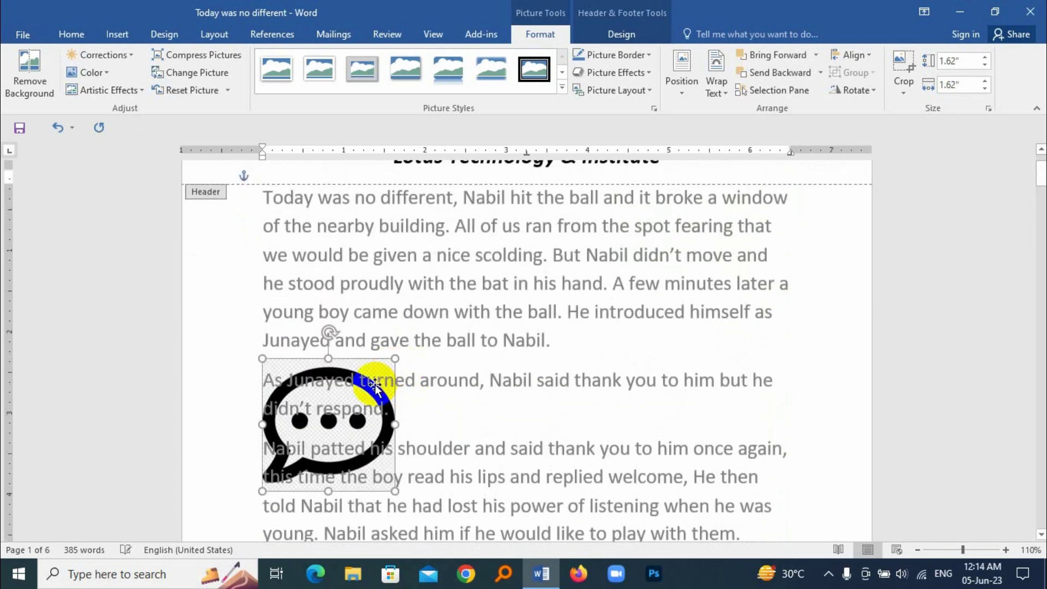
# - Shrink the speech-bubble picture to about 0.49 inch square and place it in the header just left of the "Lotus Technology & Institute" text
pyautogui.moveTo(378, 358); pyautogui.dragTo(422, 322)
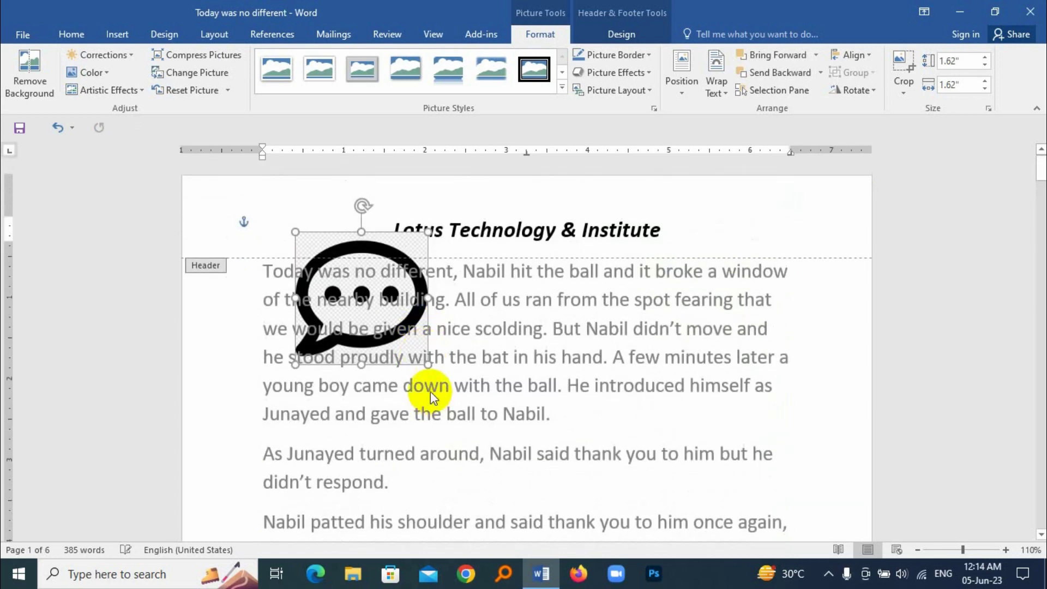
pyautogui.moveTo(430, 365); pyautogui.dragTo(333, 198)
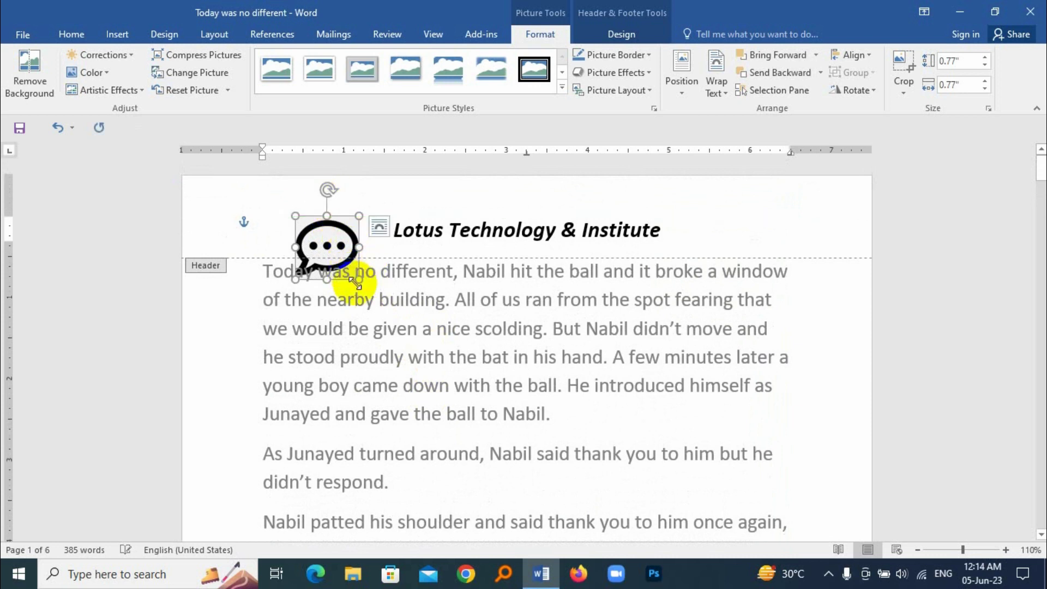
pyautogui.moveTo(358, 278); pyautogui.dragTo(337, 252)
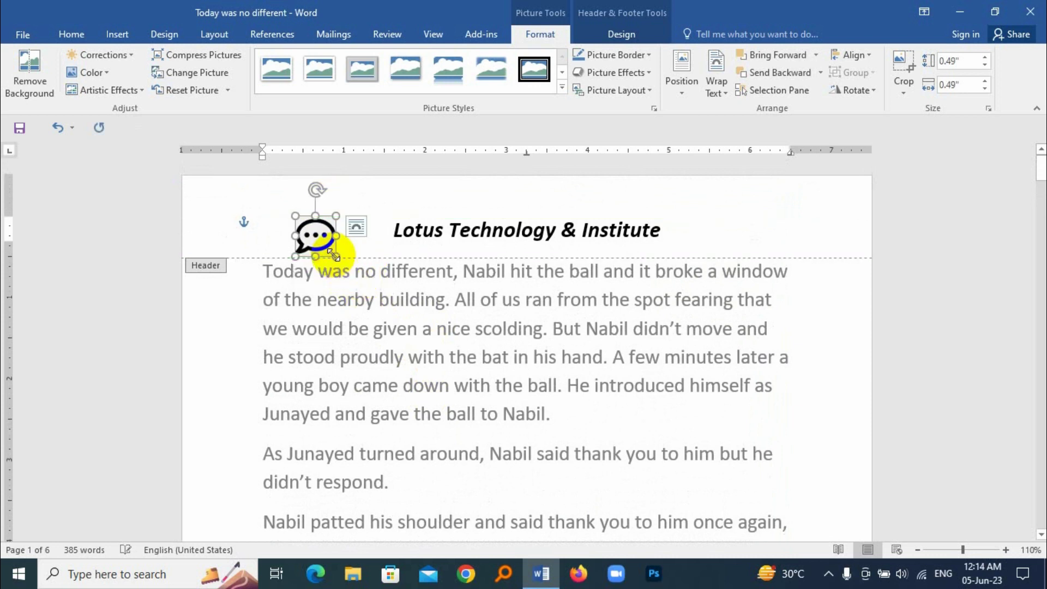
pyautogui.click(390, 238)
pyautogui.click(317, 233)
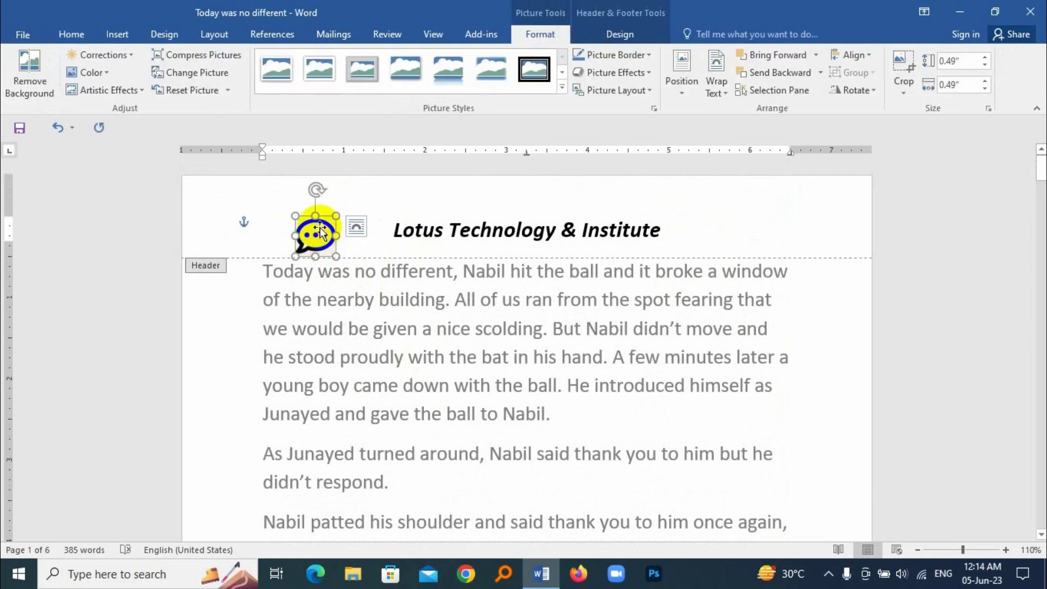
pyautogui.moveTo(319, 225); pyautogui.dragTo(331, 225)
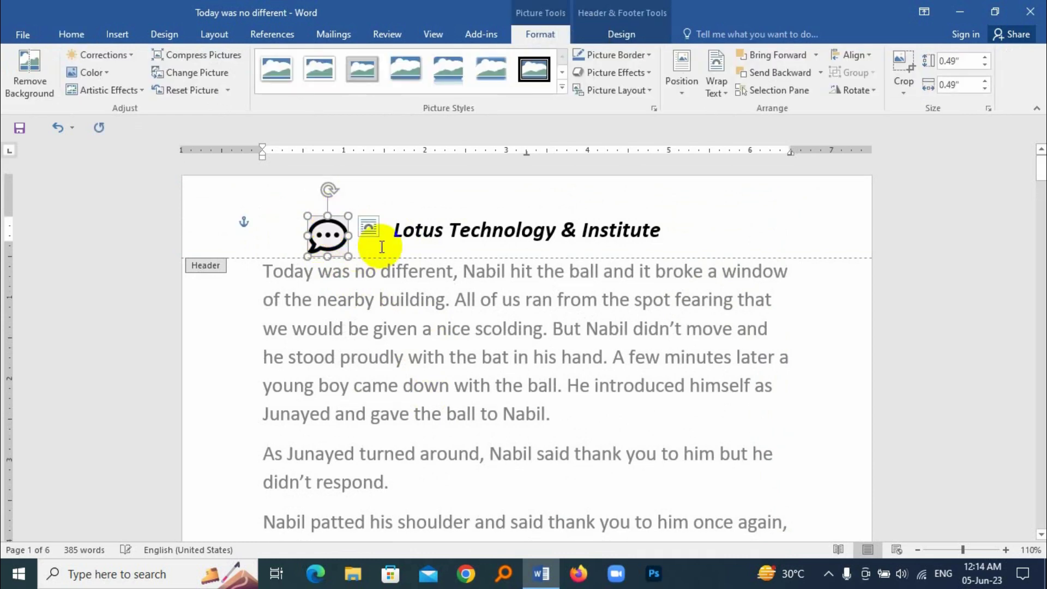
# - Check the header picture, header text and footer address across pages 1 and 2, with the cursor placed in the page 1 header text
pyautogui.scroll(-10, 401, 274)
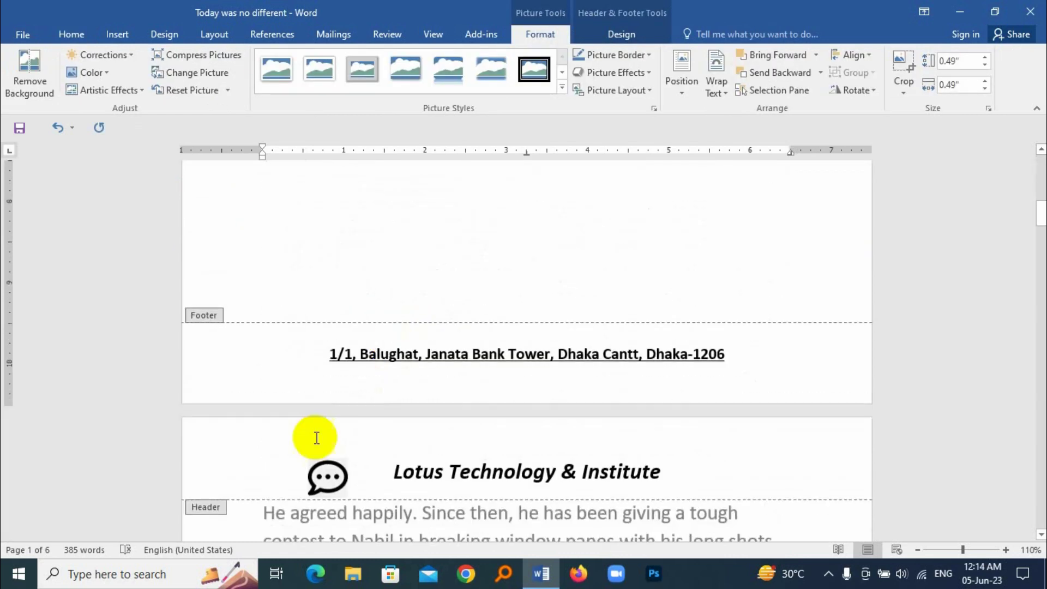
pyautogui.scroll(-3, 340, 504)
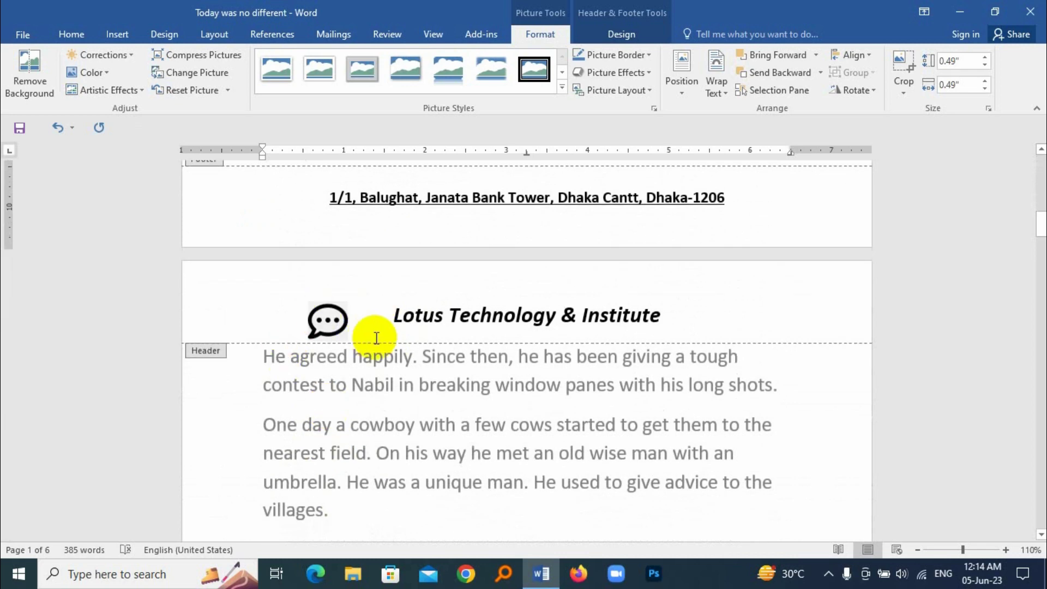
pyautogui.scroll(15, 388, 409)
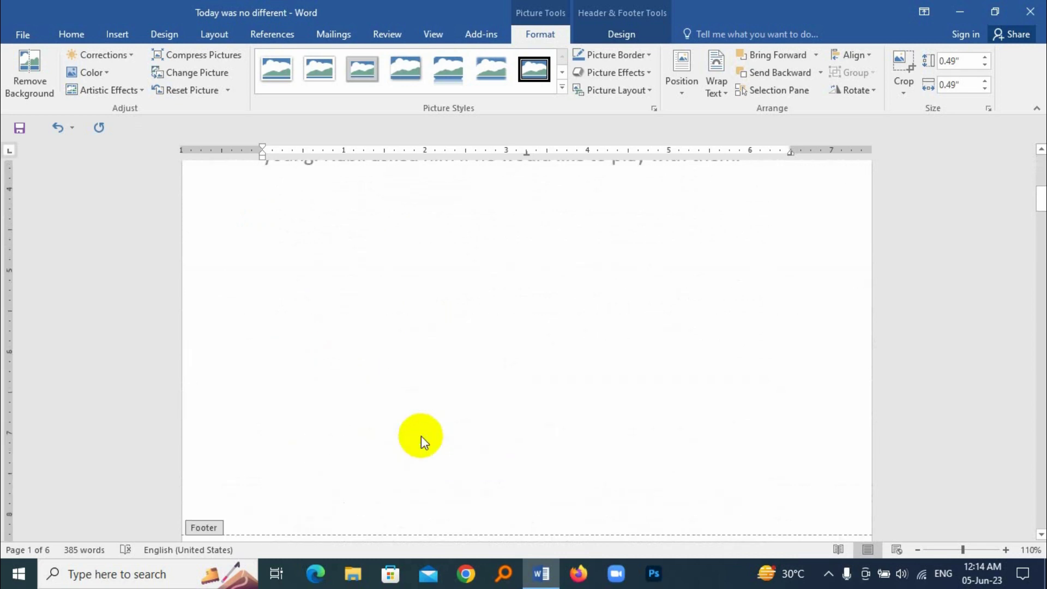
pyautogui.click(522, 229)
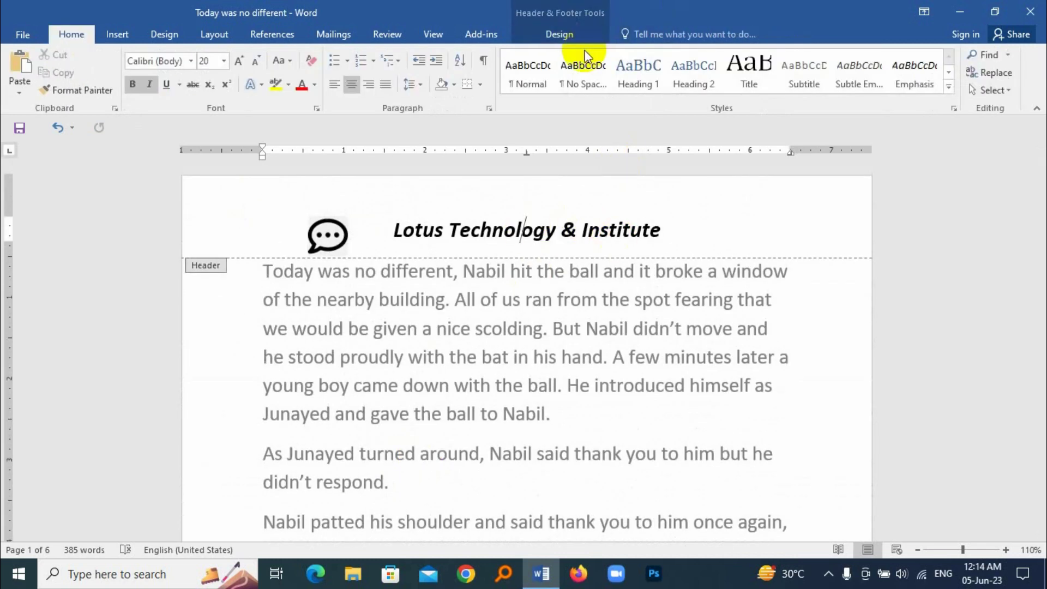
pyautogui.scroll(-12, 465, 276)
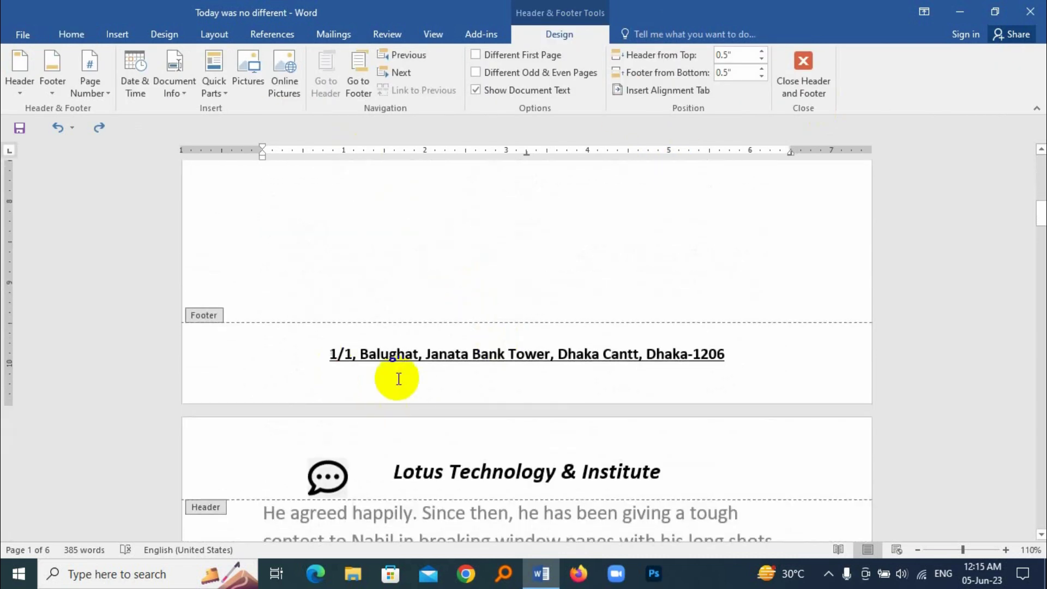
# - Insert the date in the format "Monday, 05 June 2023" on a new line at the right below the footer address
pyautogui.click(735, 353)
pyautogui.press('Return')
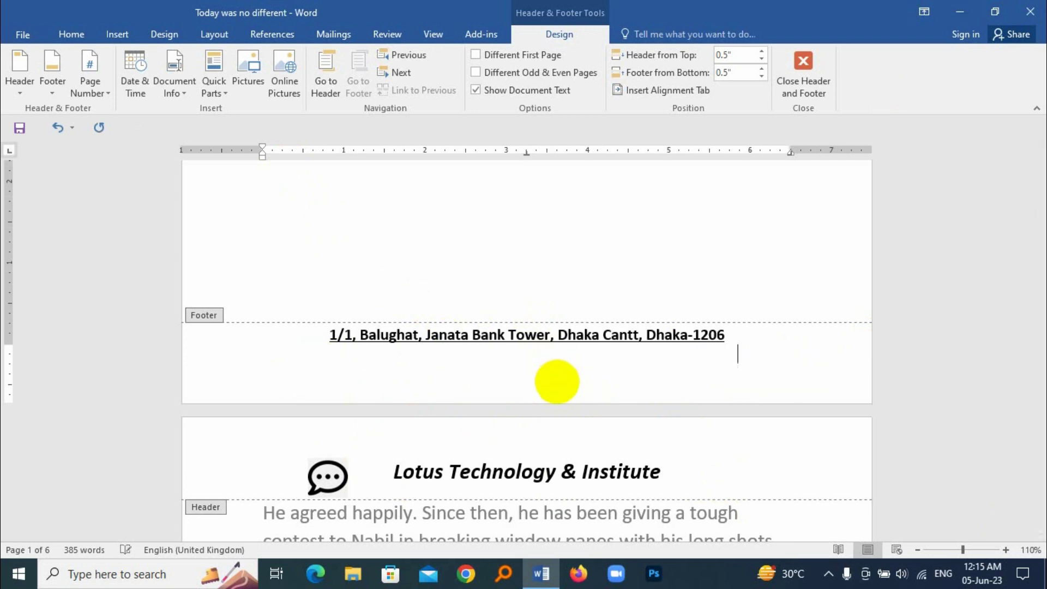
pyautogui.click(810, 357)
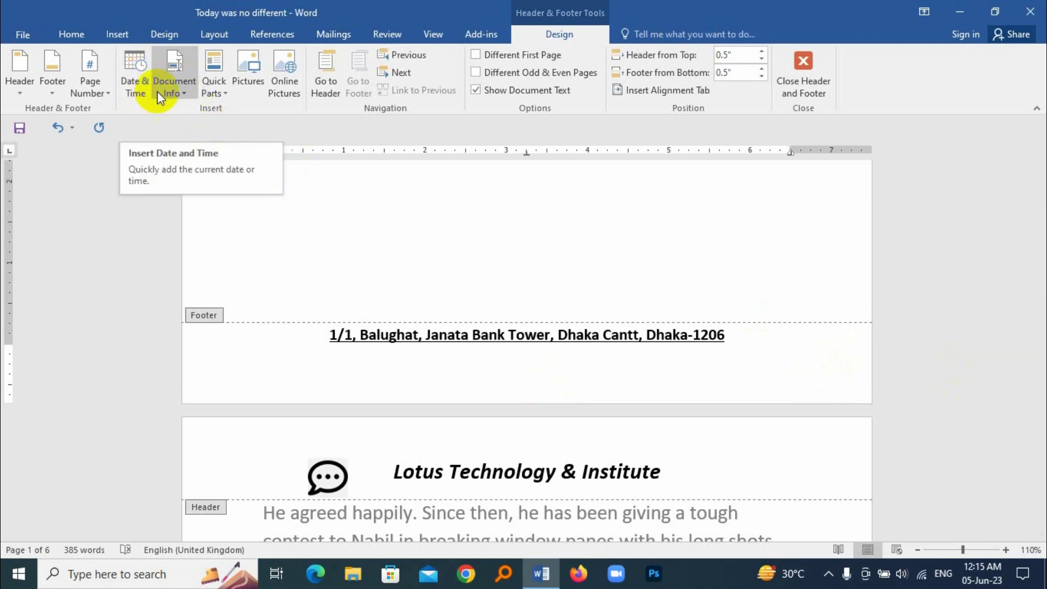
pyautogui.click(143, 64)
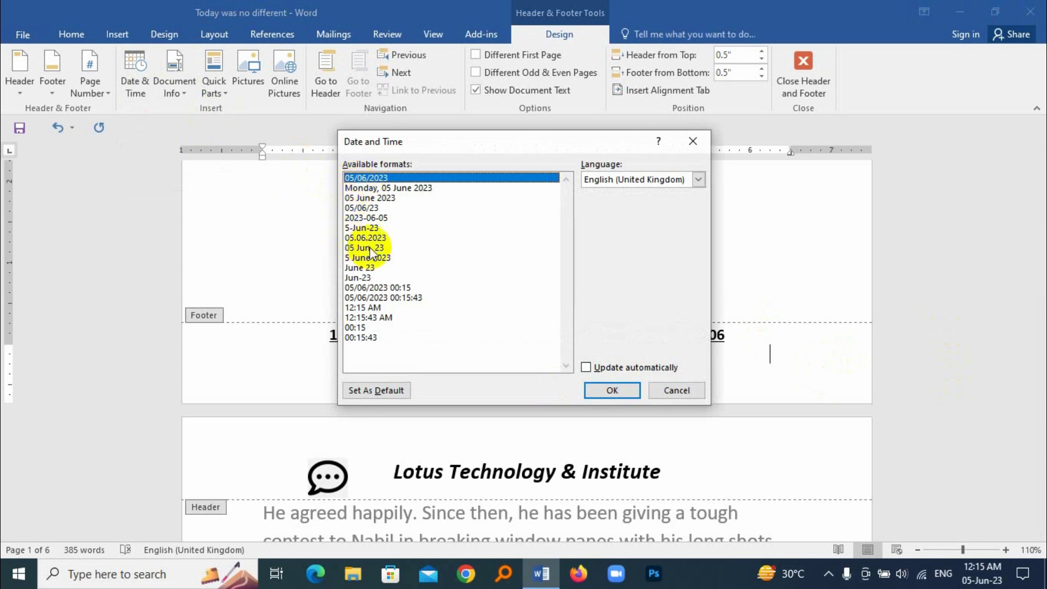
pyautogui.click(380, 191)
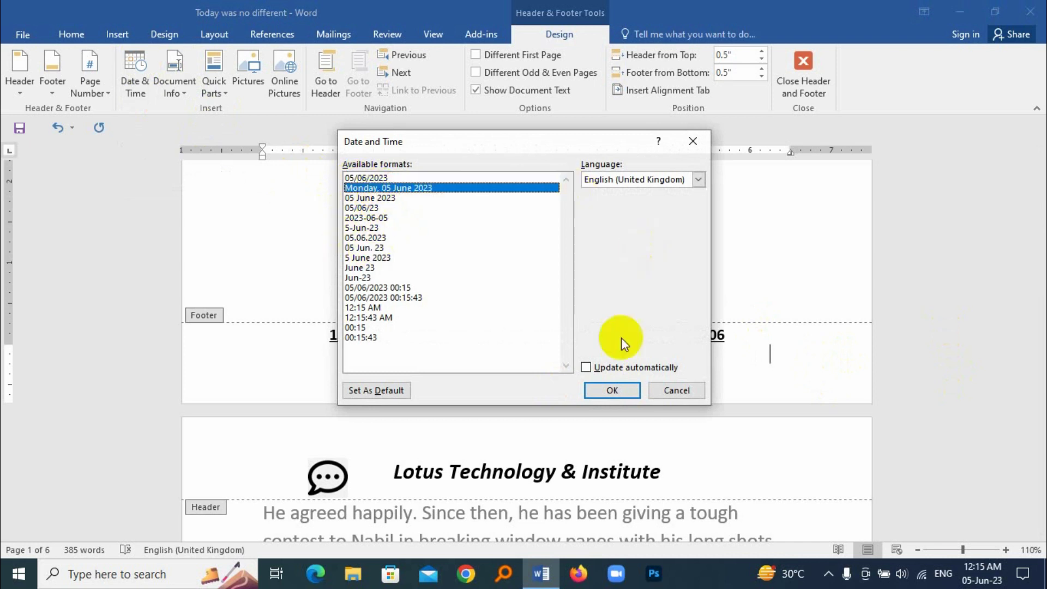
pyautogui.click(611, 390)
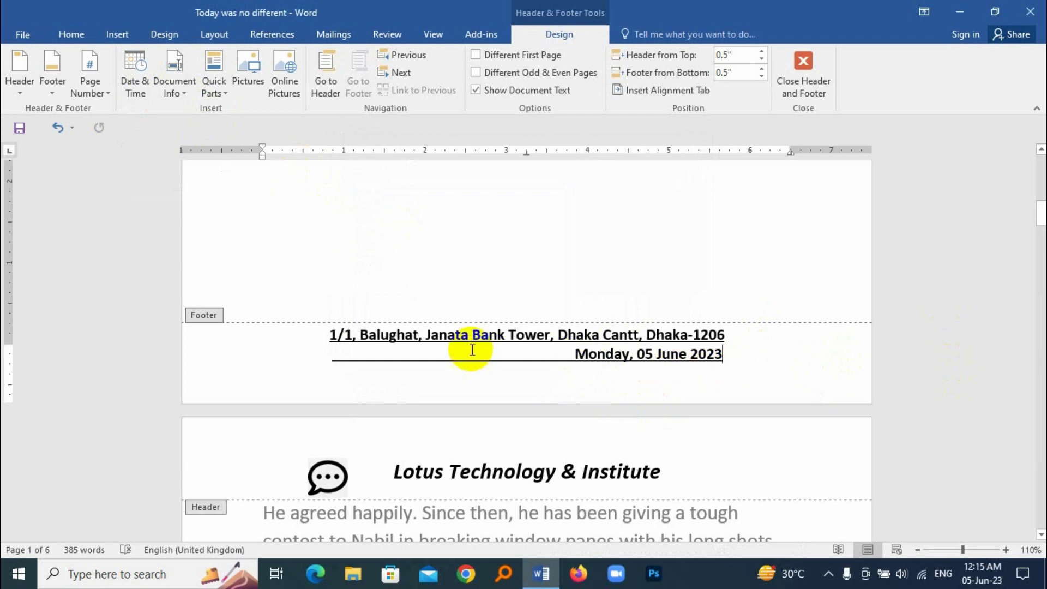
# - Remove the underline from the date line in the footer and return to the page 1 header
pyautogui.moveTo(330, 335); pyautogui.dragTo(457, 362)
pyautogui.click(575, 355)
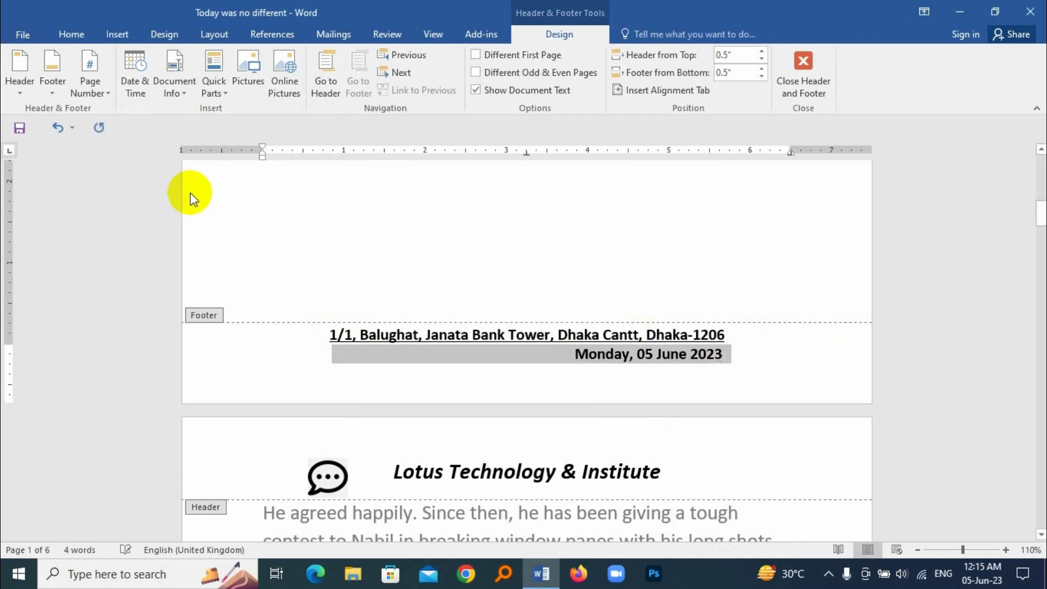
pyautogui.click(567, 351)
pyautogui.press('Up')
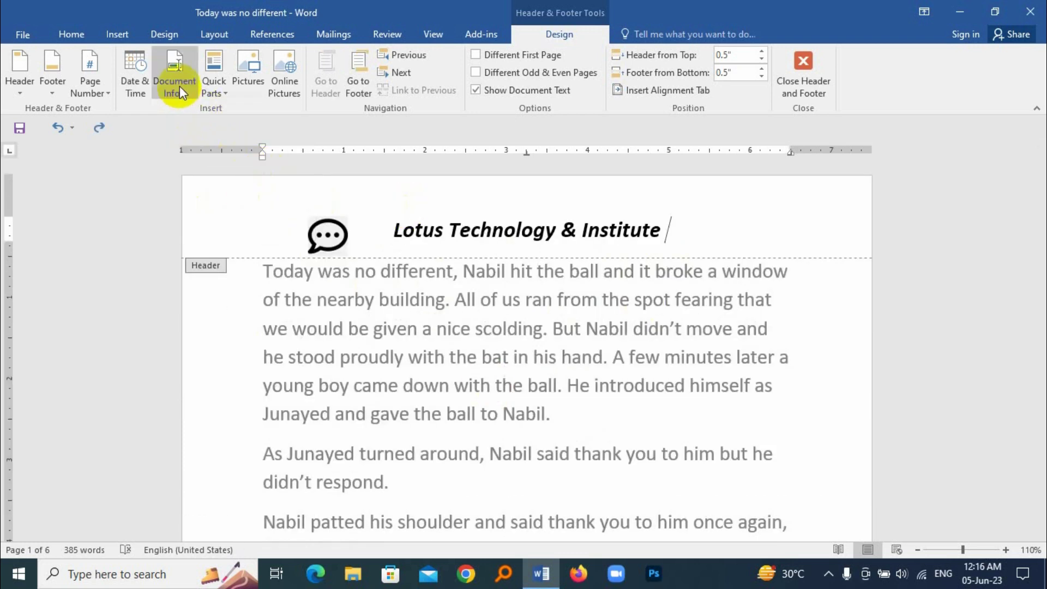
# - Review the built-in header, footer and page number options, and check the page 1 footer with its date line
pyautogui.click(19, 92)
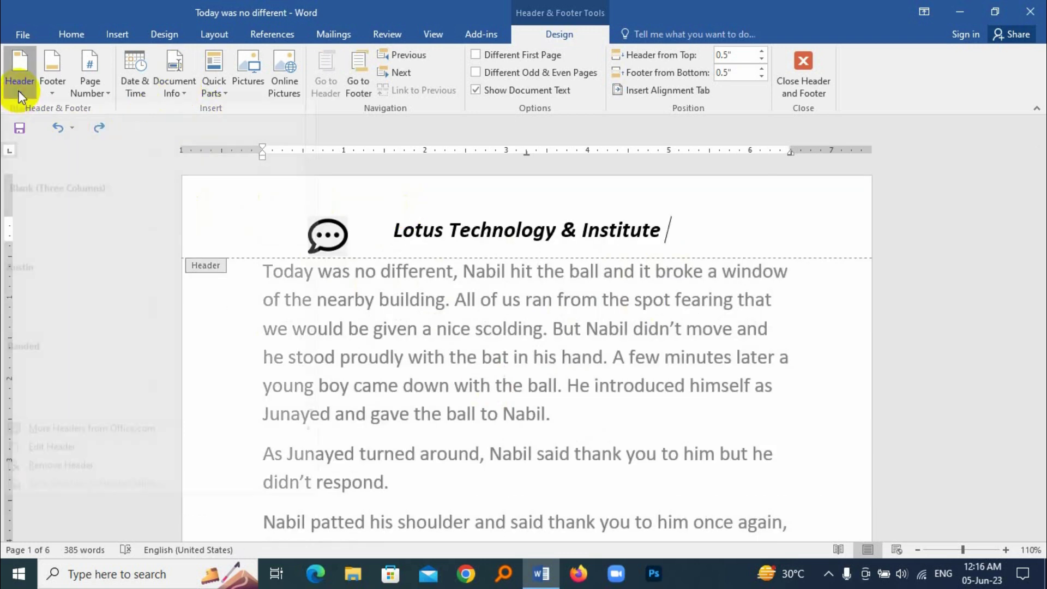
pyautogui.click(392, 358)
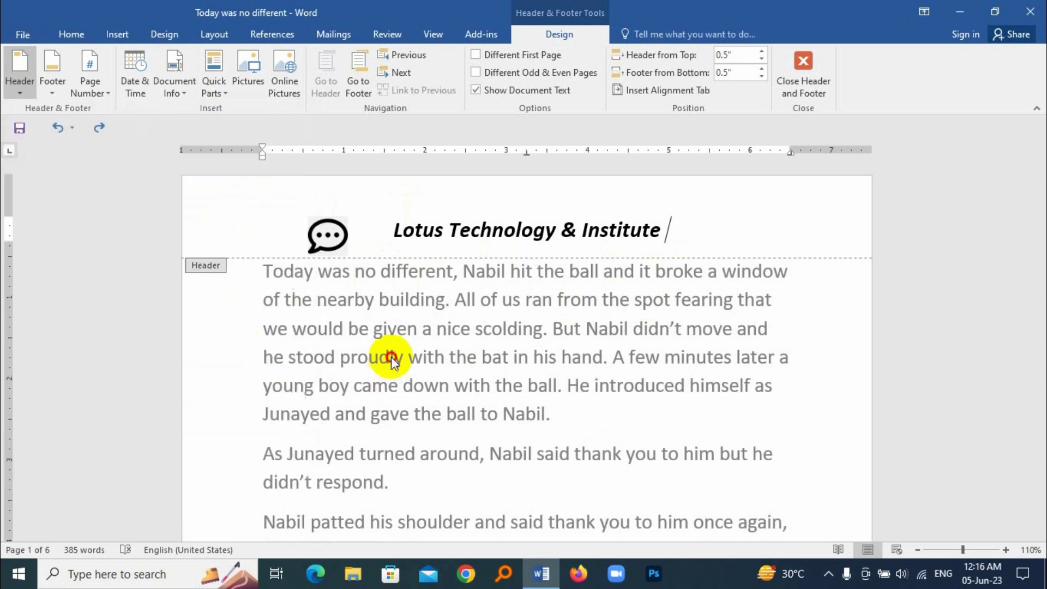
pyautogui.click(47, 88)
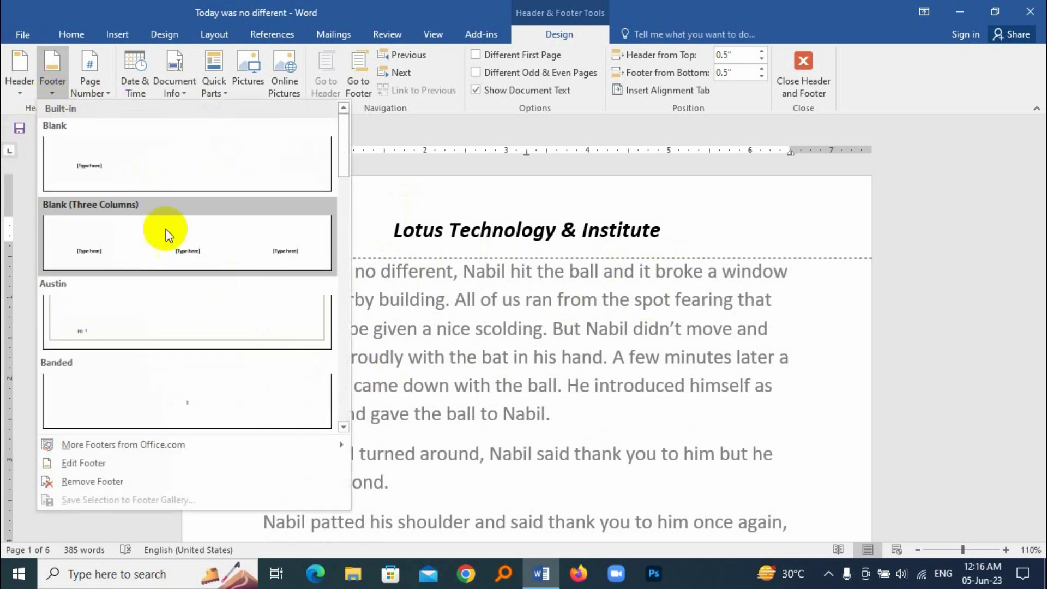
pyautogui.click(545, 297)
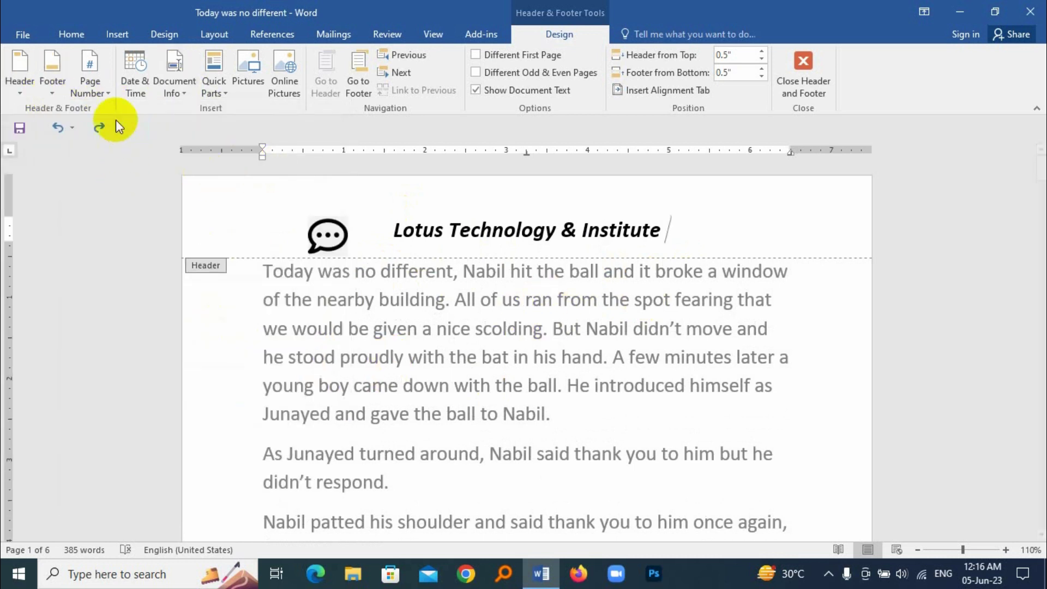
pyautogui.click(105, 92)
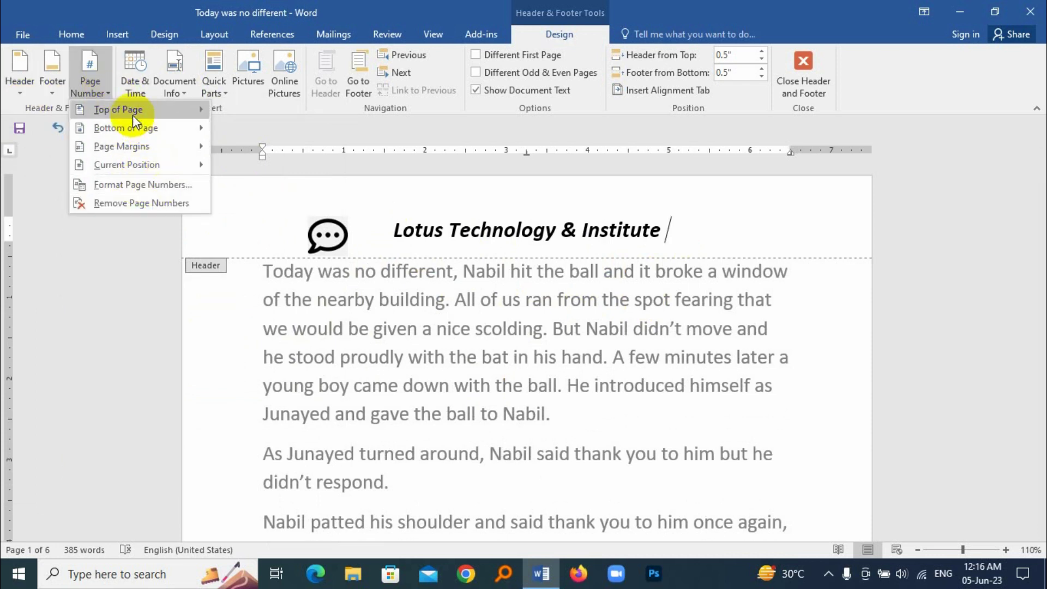
pyautogui.click(105, 92)
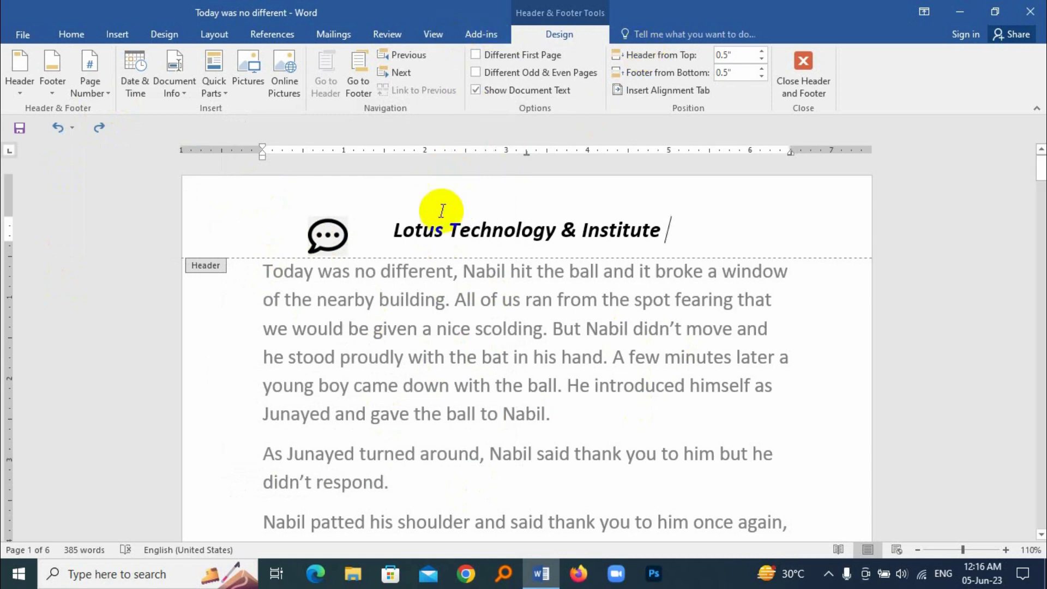
pyautogui.scroll(-2, 534, 380)
pyautogui.scroll(-8, 535, 381)
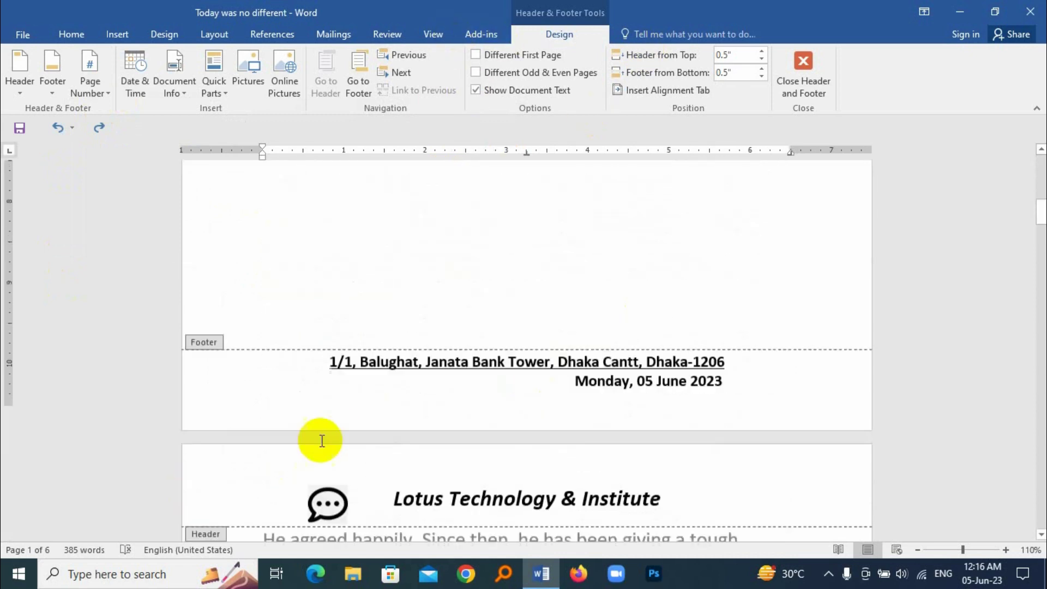
pyautogui.scroll(10, 479, 374)
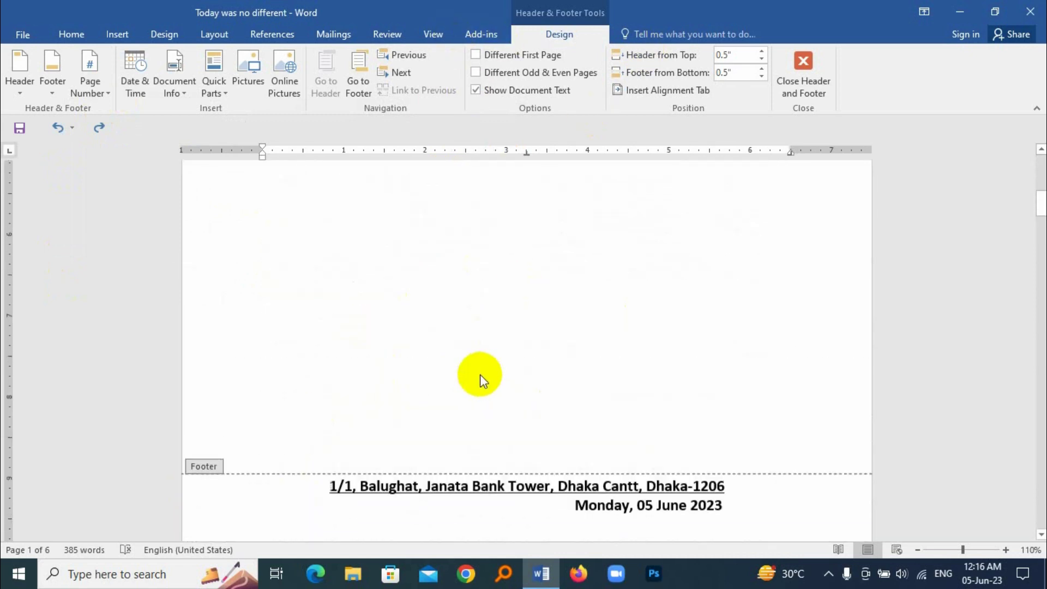
pyautogui.scroll(2, 475, 281)
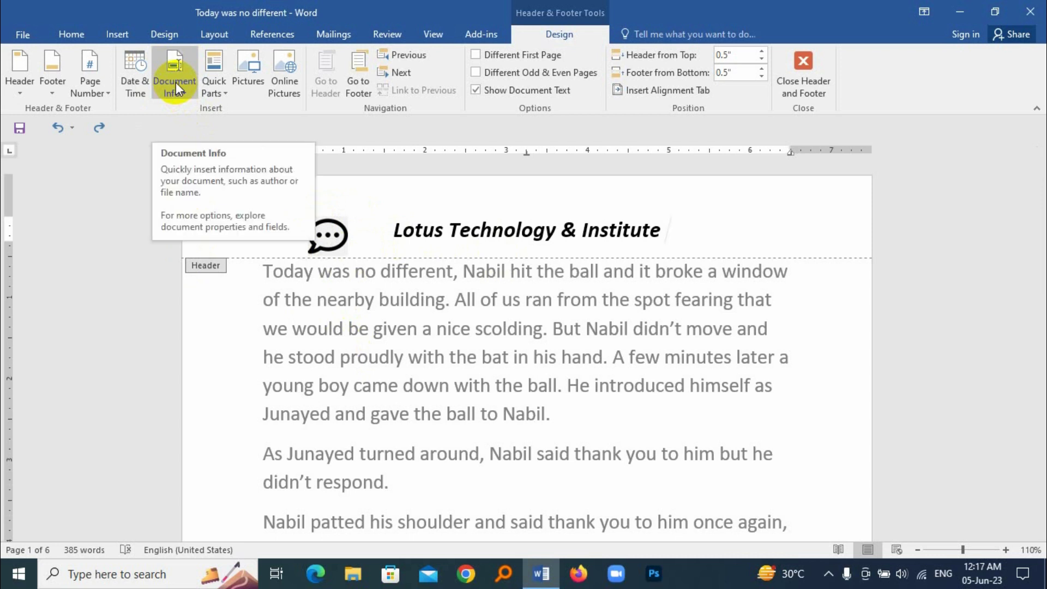
# - Move the speech-bubble picture to the left margin of the header and start a new line below "Lotus Technology & Institute"
pyautogui.click(703, 228)
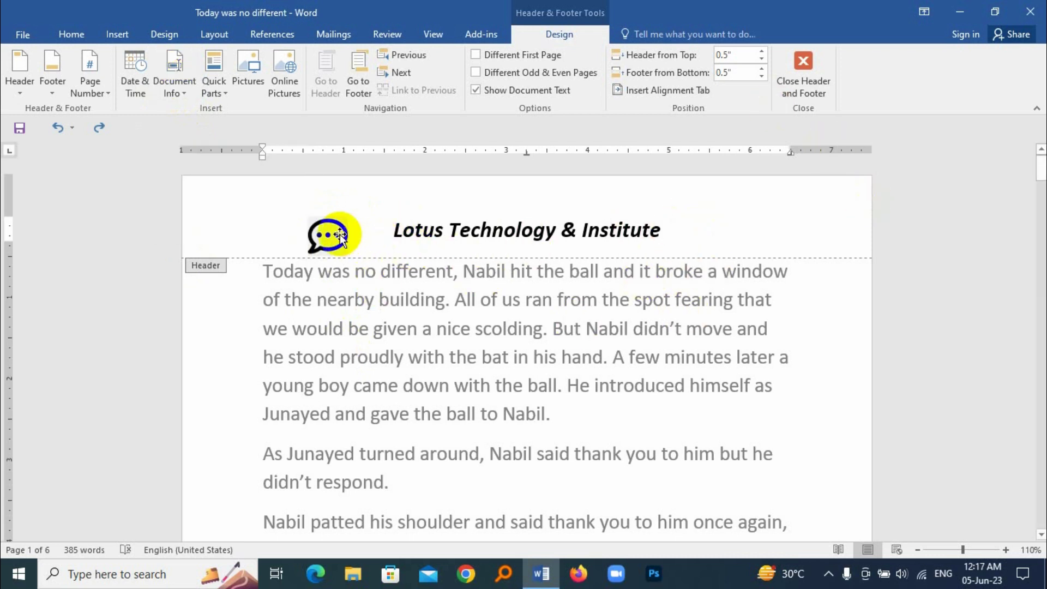
pyautogui.moveTo(337, 234); pyautogui.dragTo(260, 236)
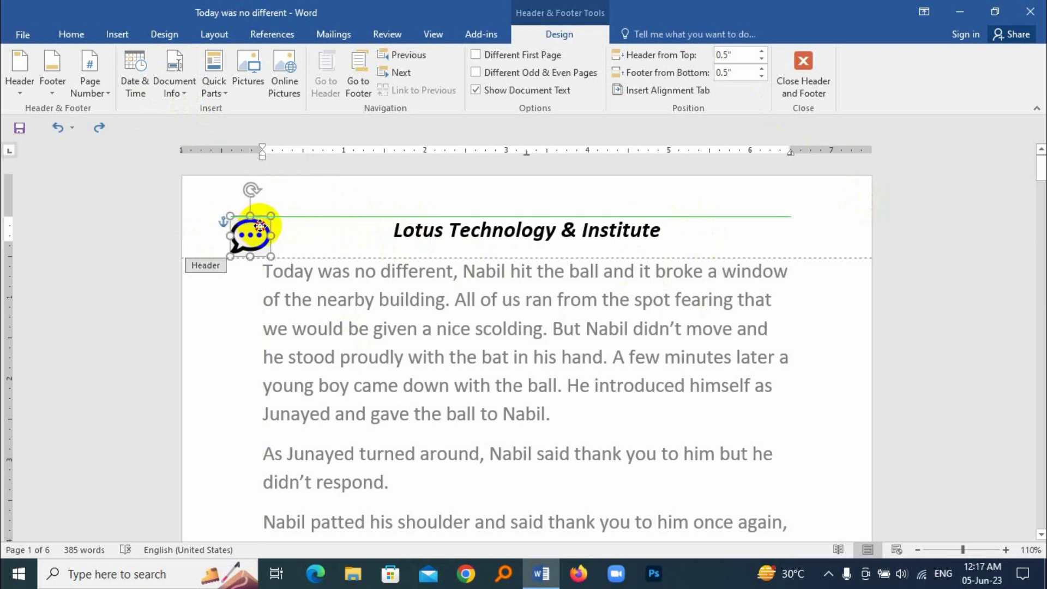
pyautogui.click(669, 229)
pyautogui.press('Return')
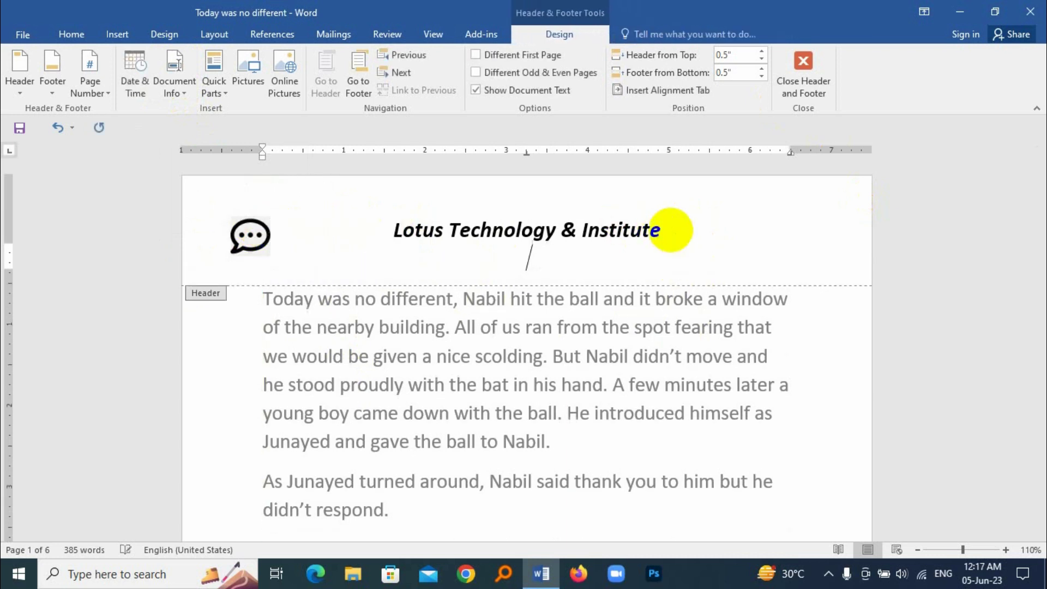
# - Try inserting the document's file name on the empty line below the header text
pyautogui.click(178, 90)
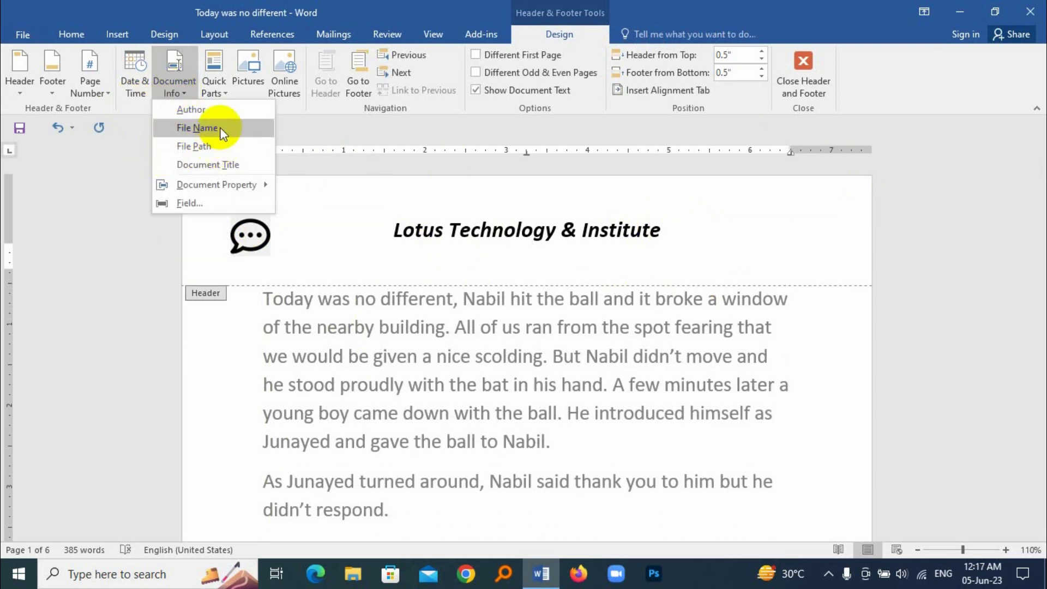
pyautogui.click(197, 128)
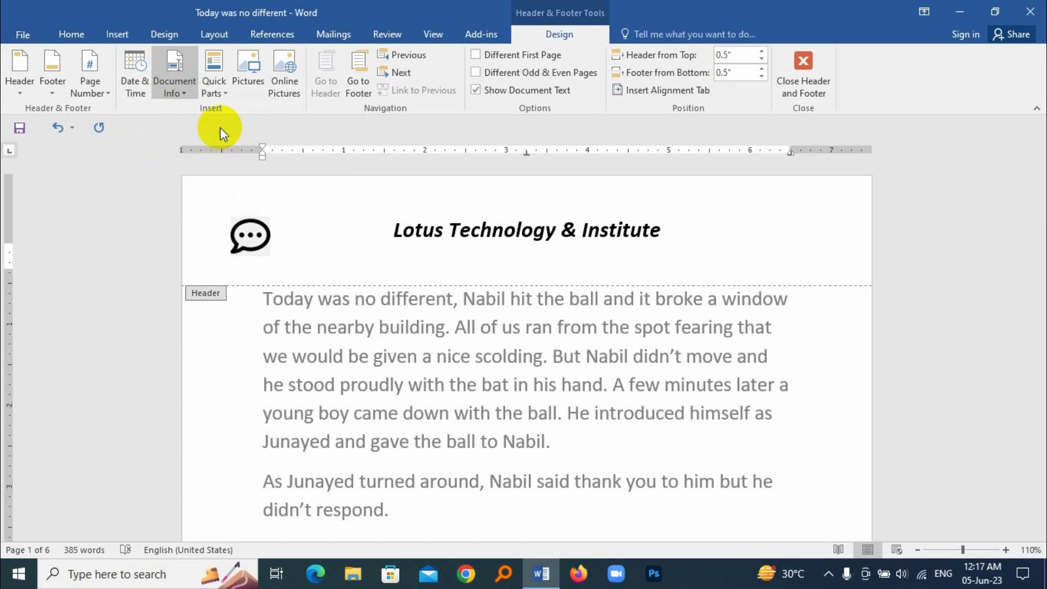
pyautogui.moveTo(425, 258); pyautogui.dragTo(667, 249)
pyautogui.hotkey('ctrl', 'z')
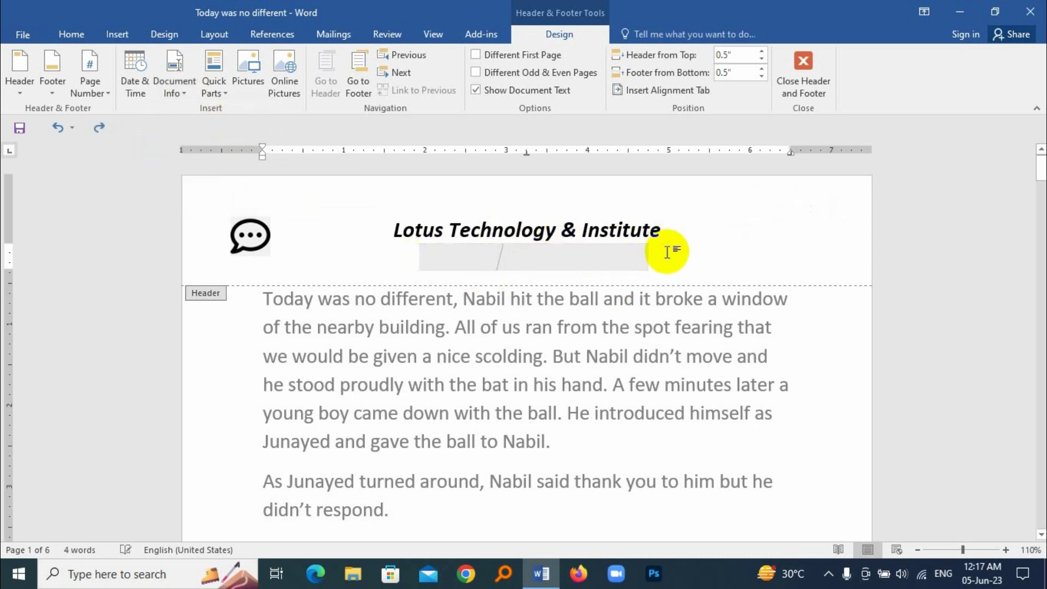
# - Insert the document's file path on the line below the "Lotus Technology & Institute" header text
pyautogui.click(187, 87)
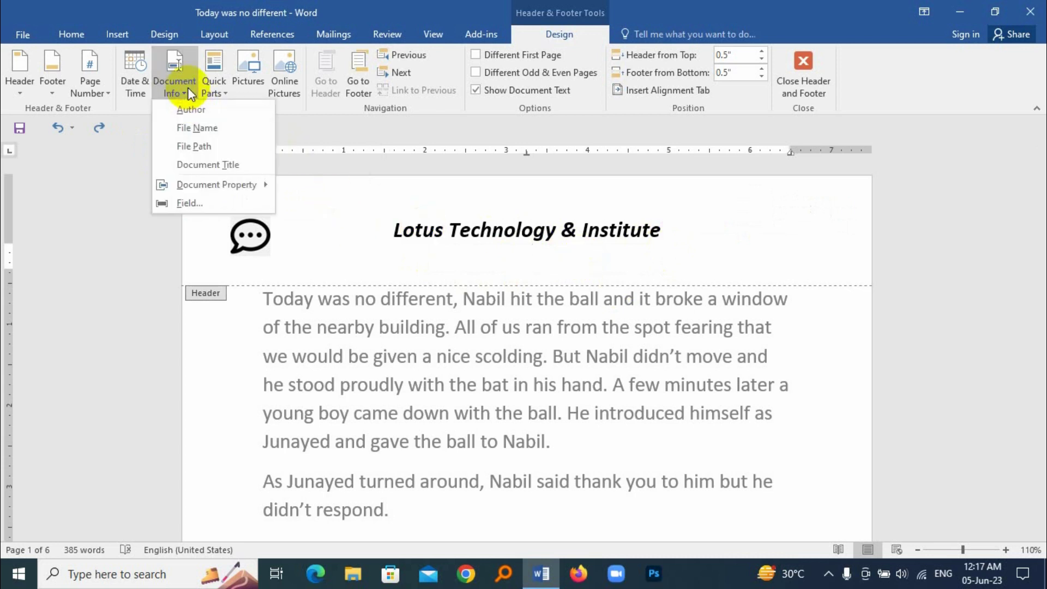
pyautogui.click(224, 147)
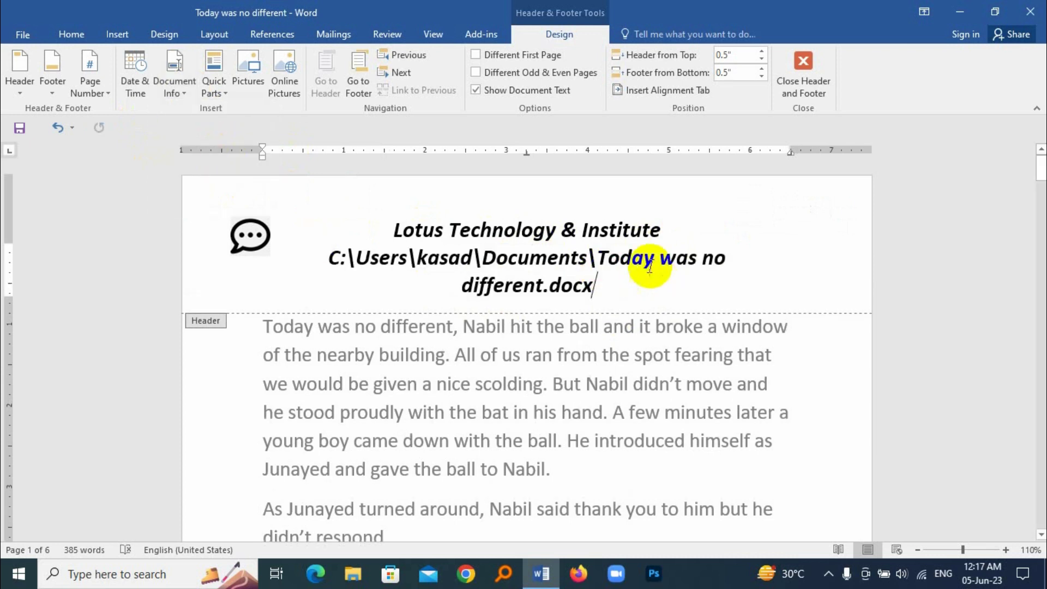
pyautogui.tripleClick(341, 256)
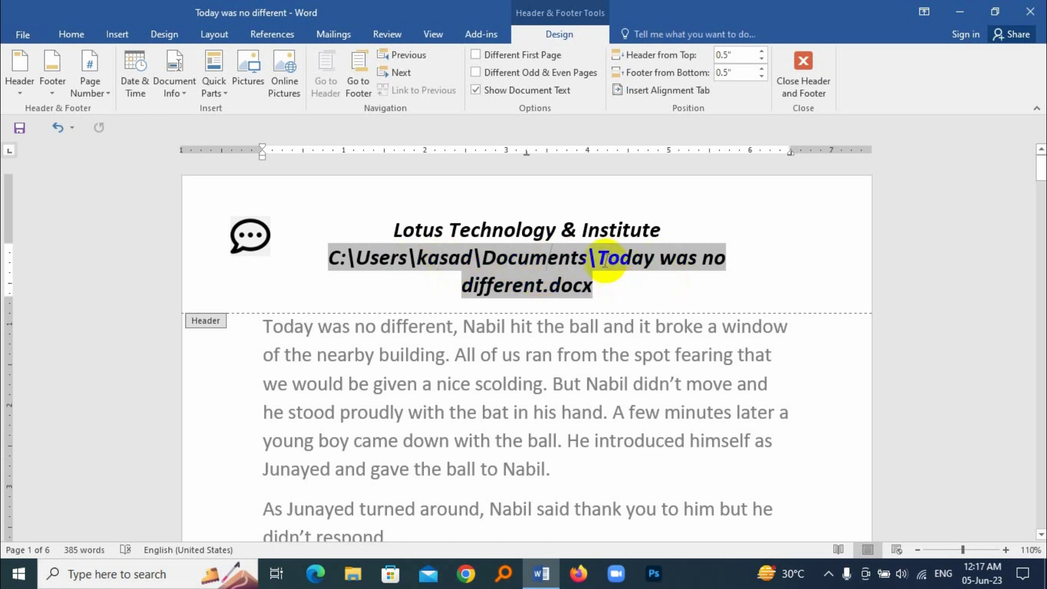
pyautogui.moveTo(605, 262)
pyautogui.mouseDown()
pyautogui.moveTo(625, 257)
pyautogui.moveTo(651, 296)
pyautogui.moveTo(668, 299)
pyautogui.mouseUp()
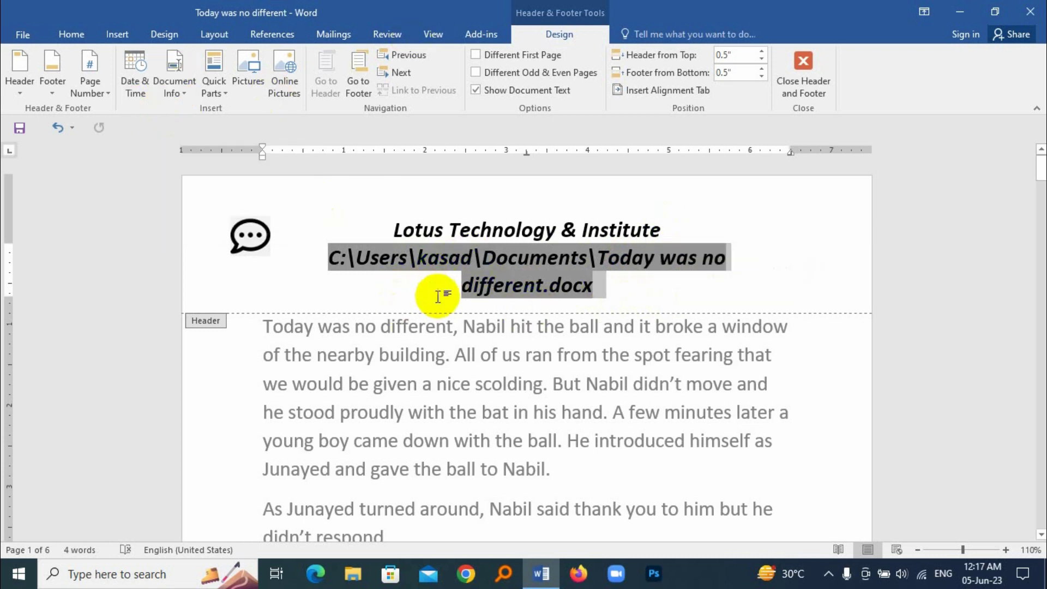
# - Check the header and footer across pages 1 and 2, and leave header and footer editing
pyautogui.scroll(-3, 508, 368)
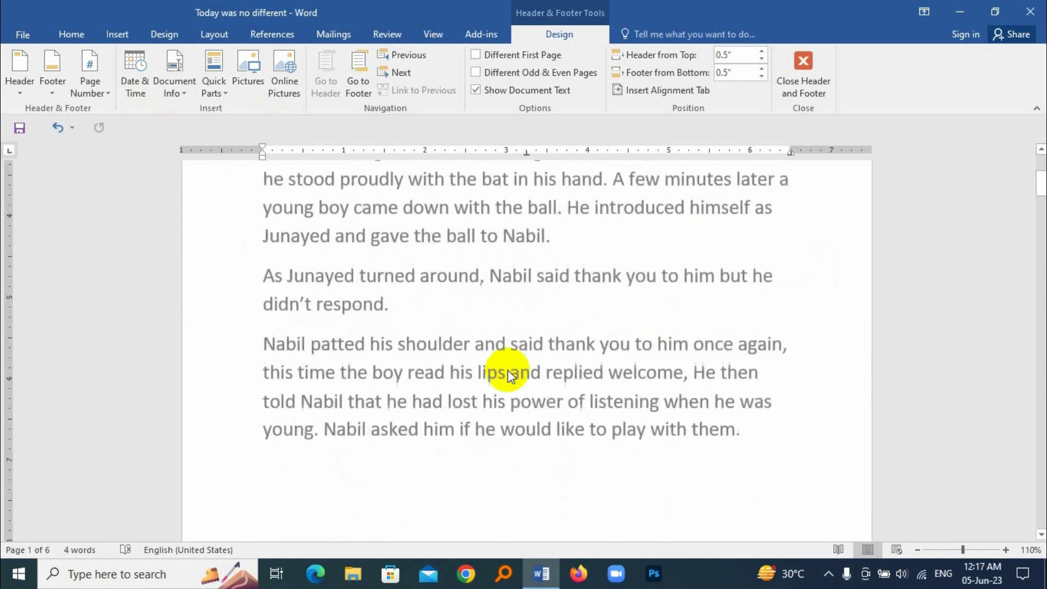
pyautogui.scroll(-3, 508, 370)
pyautogui.scroll(-2, 412, 386)
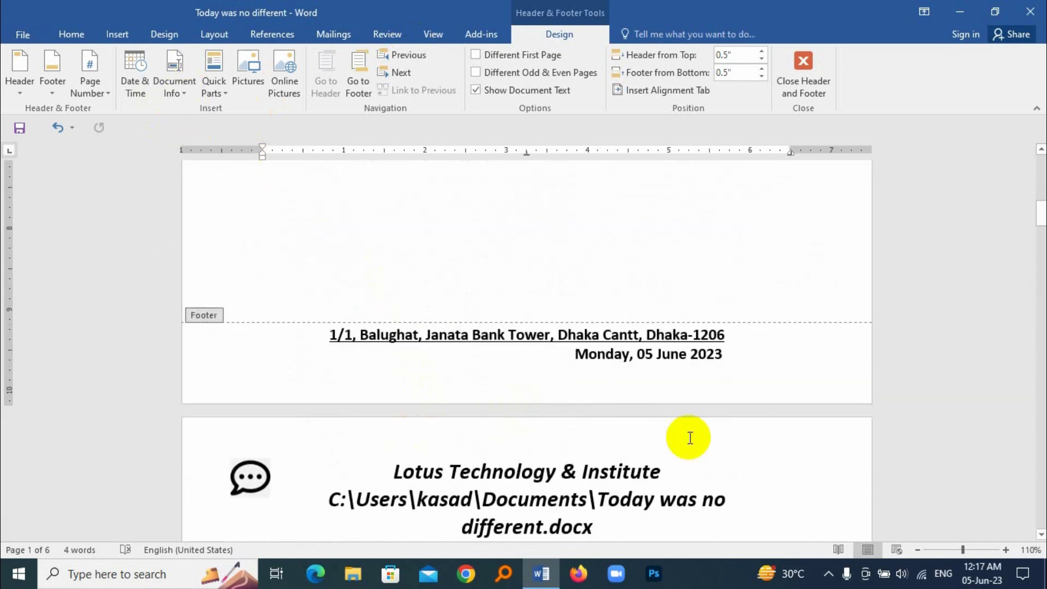
pyautogui.scroll(6, 599, 426)
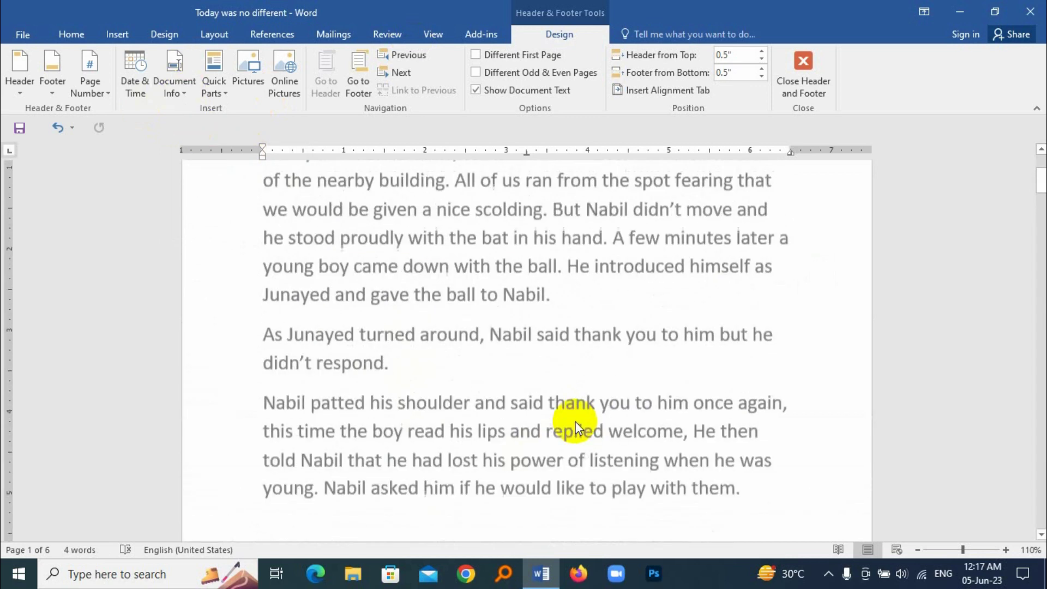
pyautogui.press('Escape')
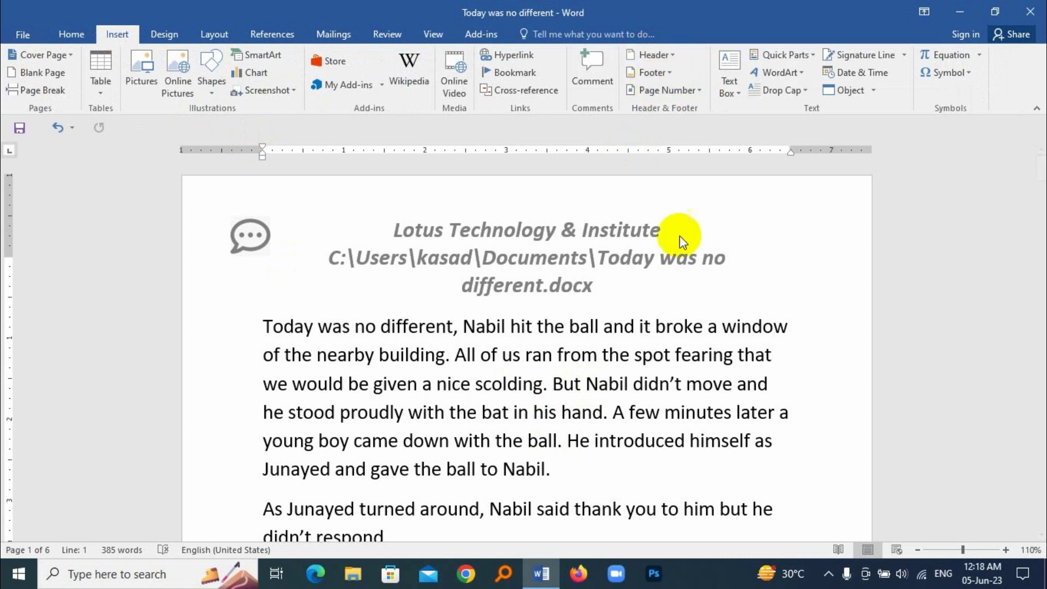